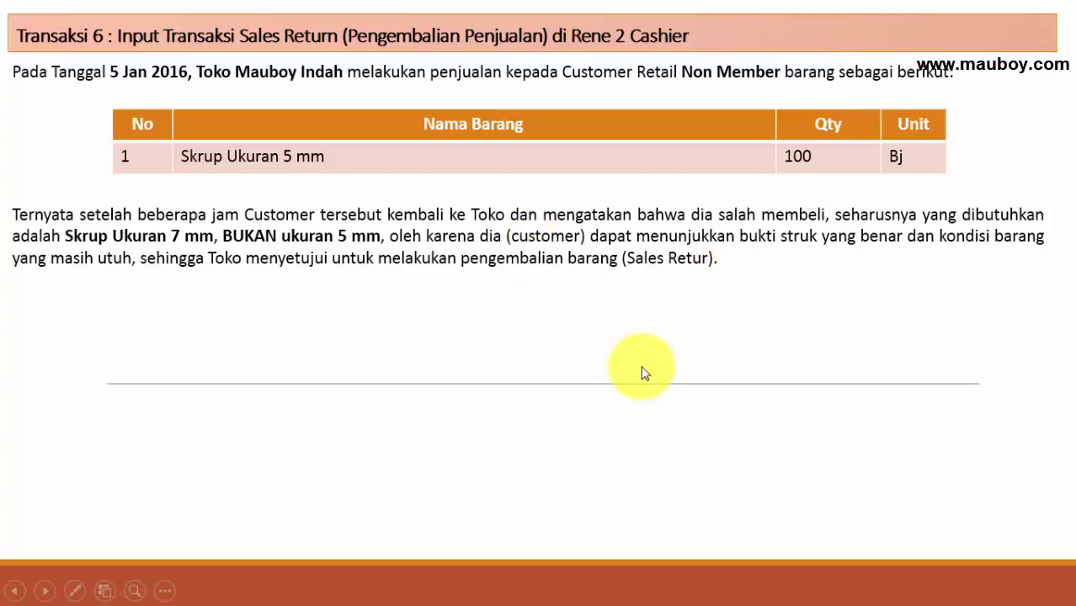
# Step: Switch to RENE Cashier, search the items for "skrup" and add Skrup Ukuran 5 mm to the sale
pyautogui.hotkey('alt', 'Tab')
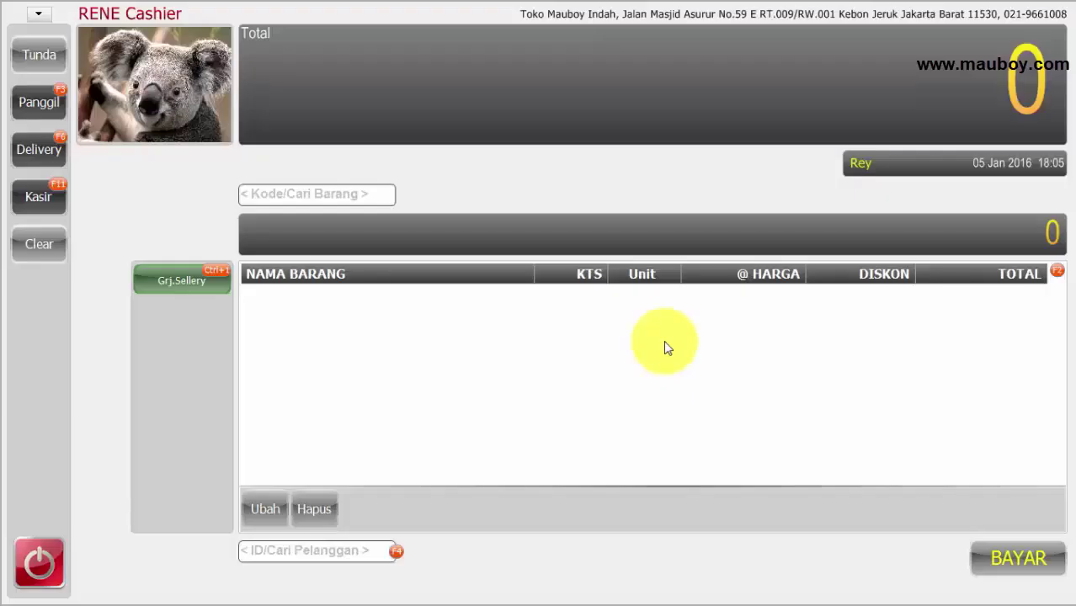
pyautogui.click(261, 192)
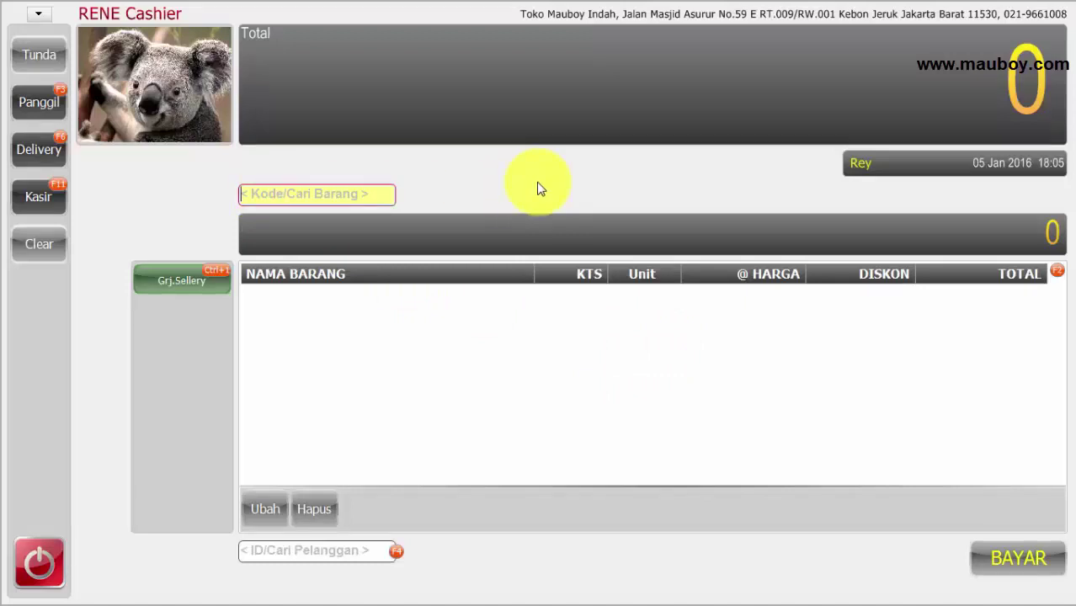
pyautogui.click(338, 194)
pyautogui.write('skrup')
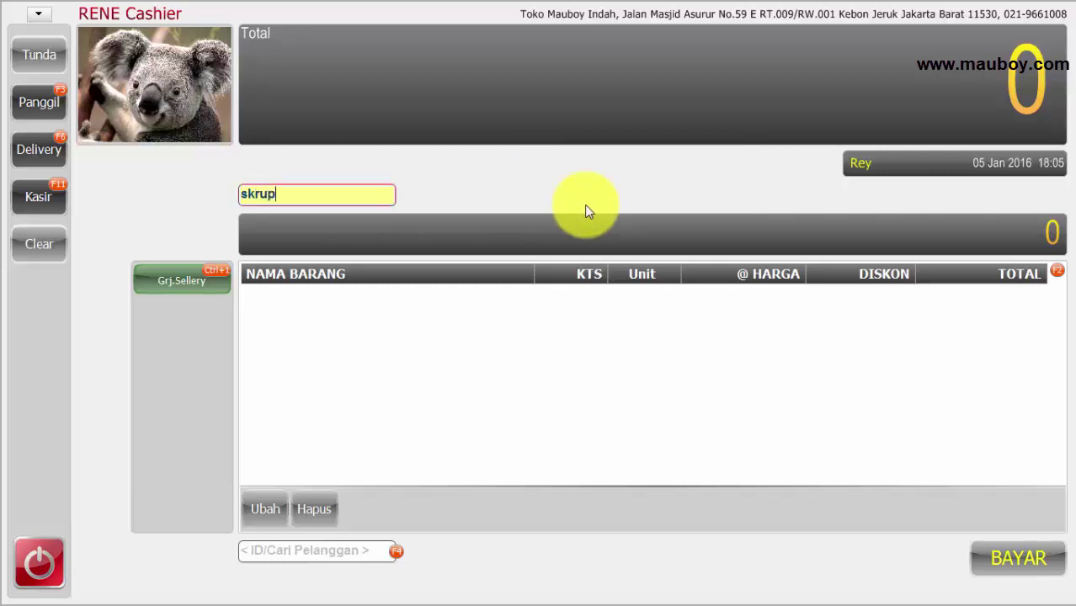
pyautogui.press('Return')
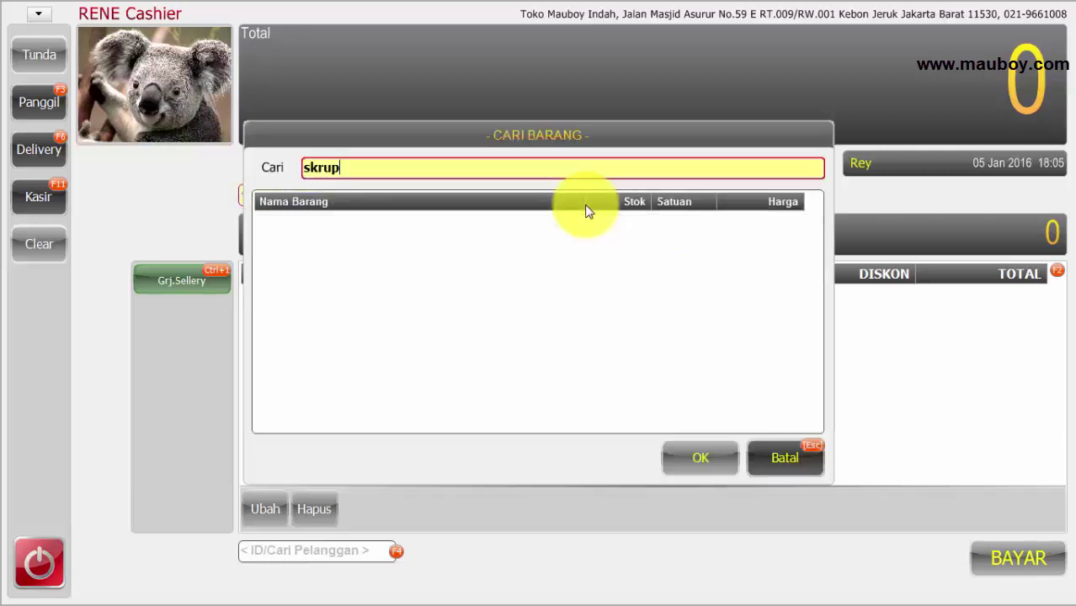
pyautogui.click(348, 219)
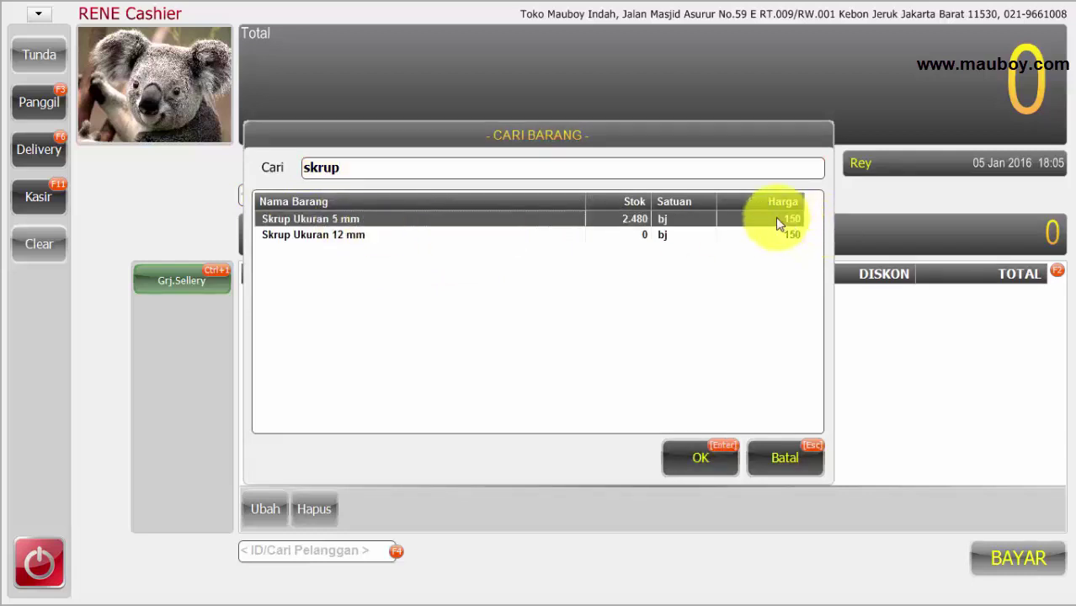
pyautogui.click(704, 458)
# Step: Set the quantity of the Skrup Ukuran 5 mm line to 100 bj
pyautogui.click(585, 293)
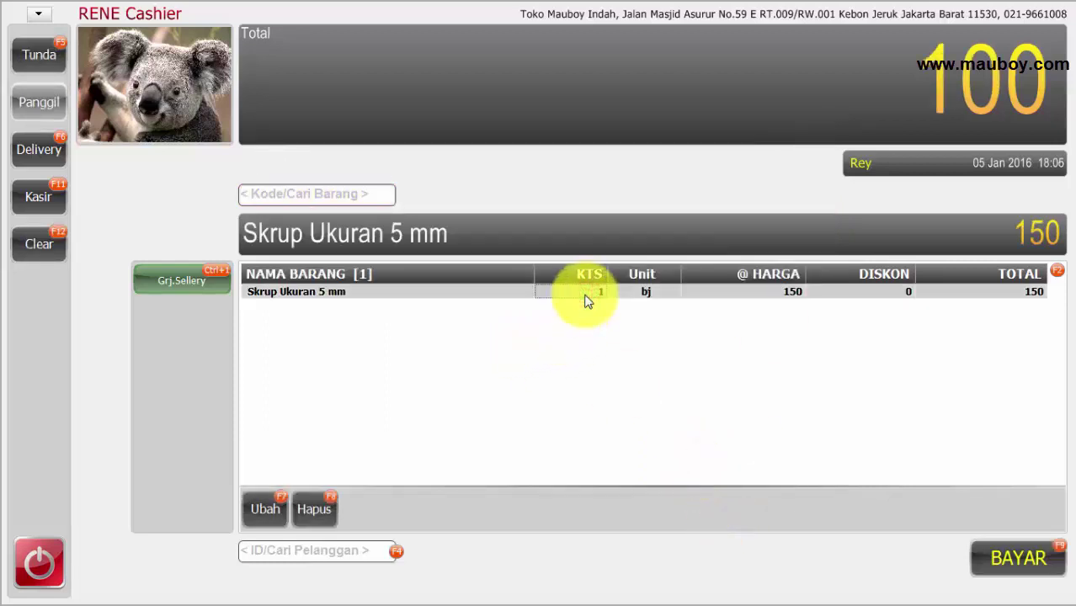
pyautogui.click(585, 296)
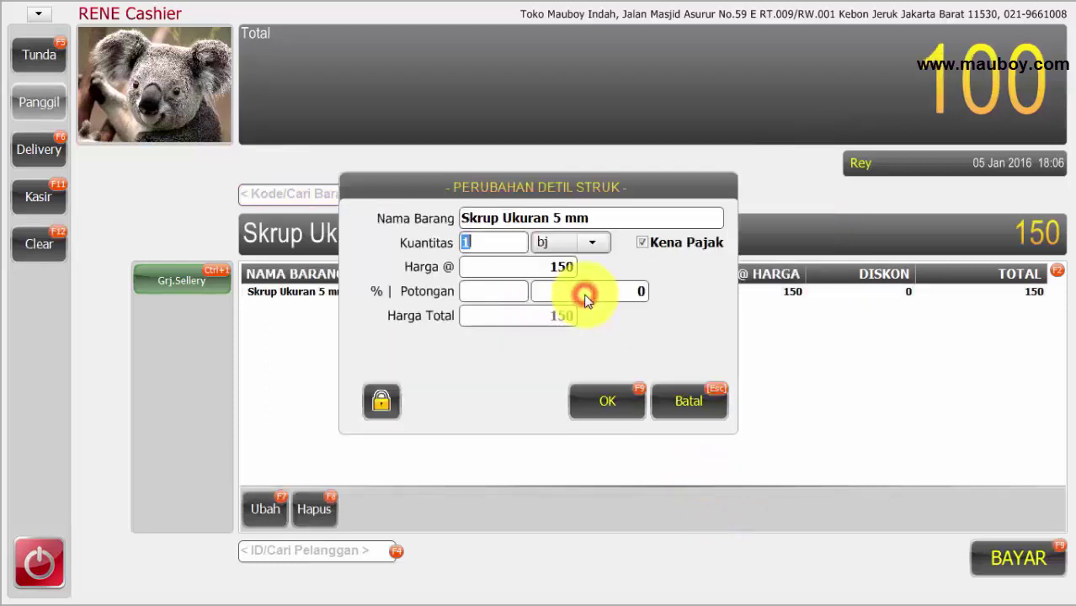
pyautogui.click(512, 246)
pyautogui.write('00')
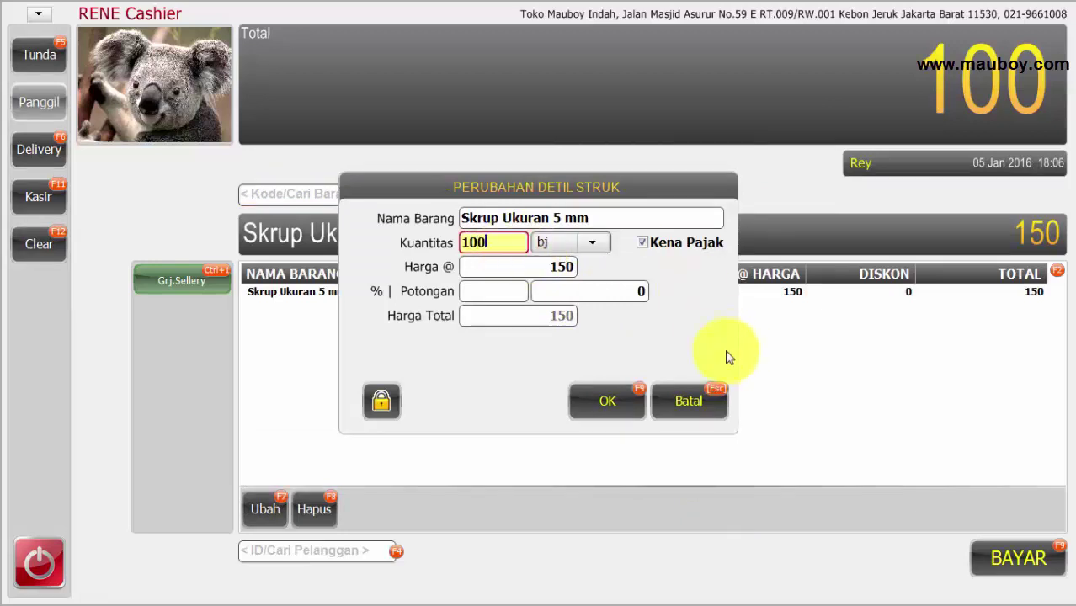
pyautogui.click(615, 399)
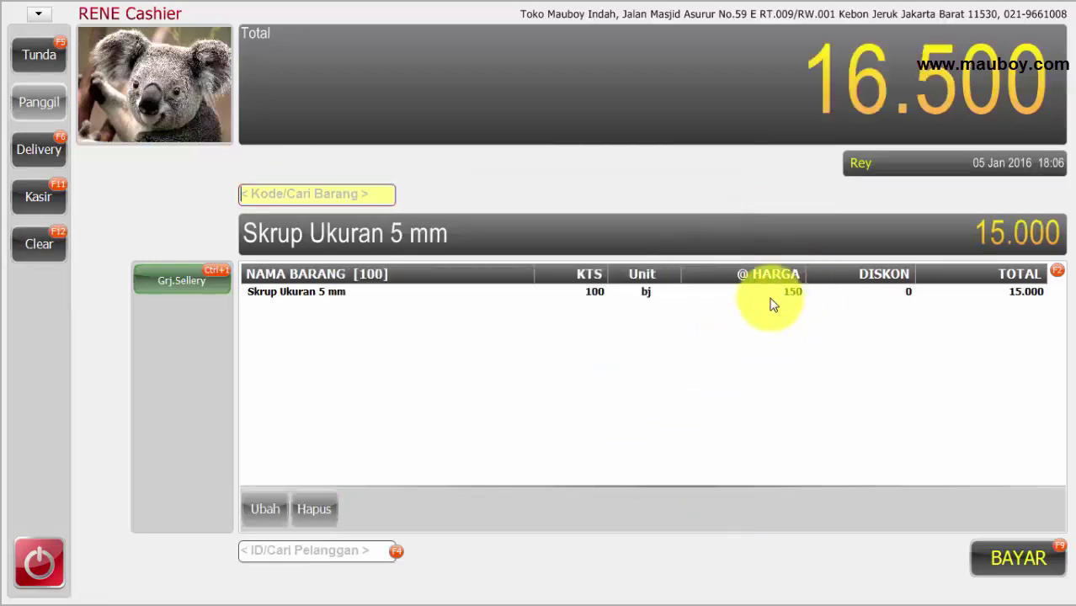
pyautogui.click(770, 292)
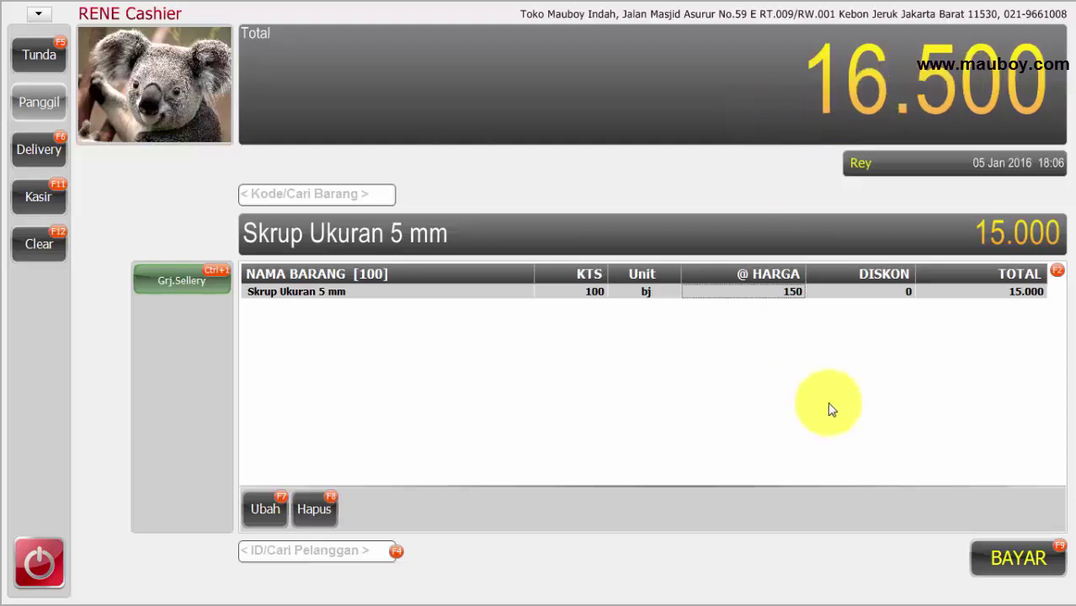
# Step: Start payment for the sale and enter 16.500 as the cash (Tunai) amount
pyautogui.click(1025, 562)
pyautogui.click(660, 312)
pyautogui.write('1')
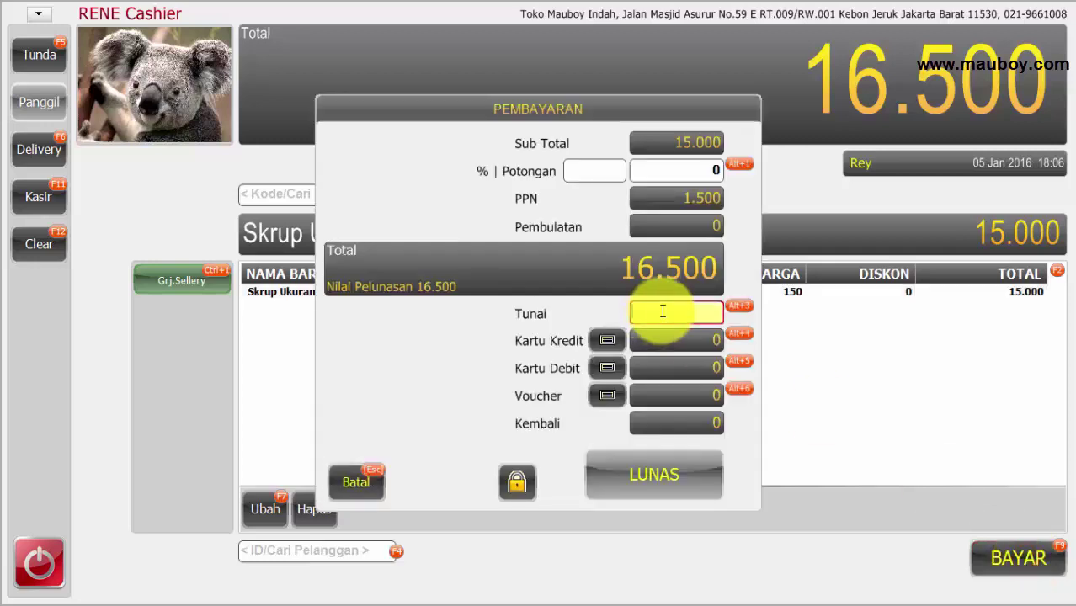
pyautogui.write('6.500')
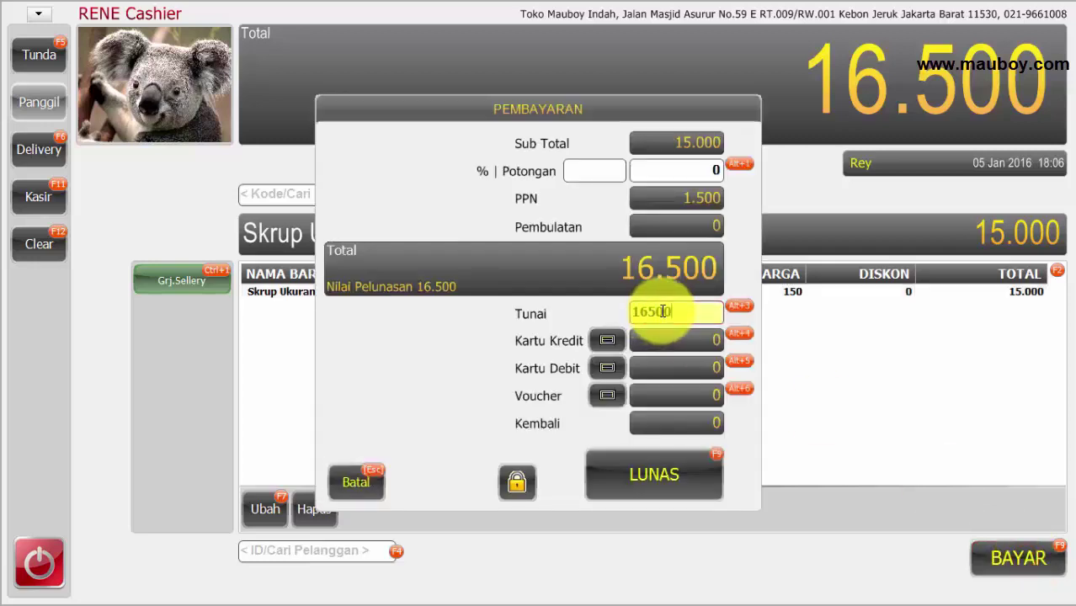
pyautogui.press('Return')
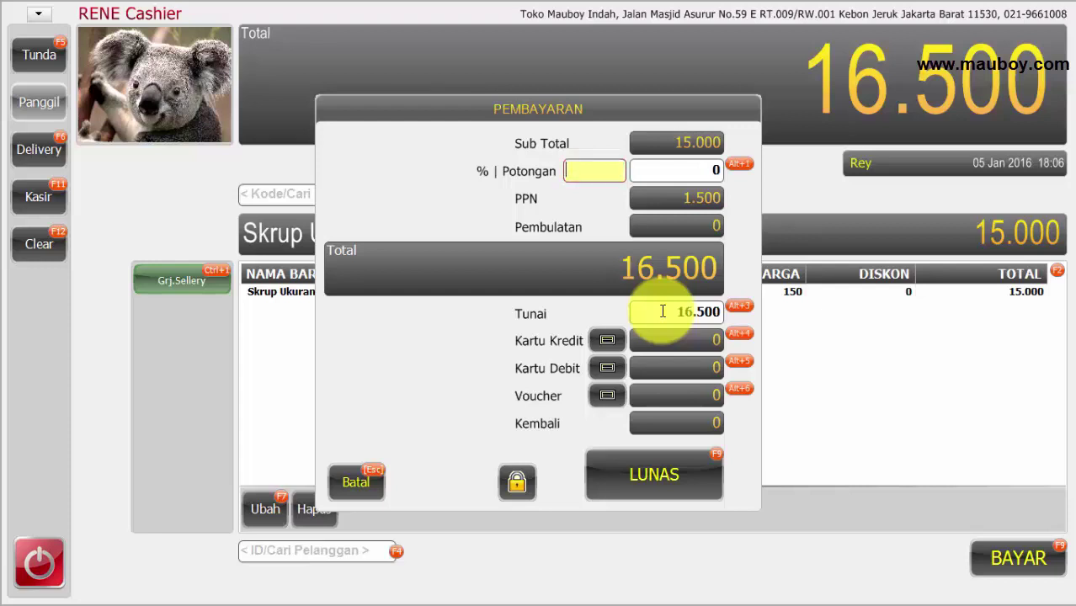
pyautogui.click(663, 311)
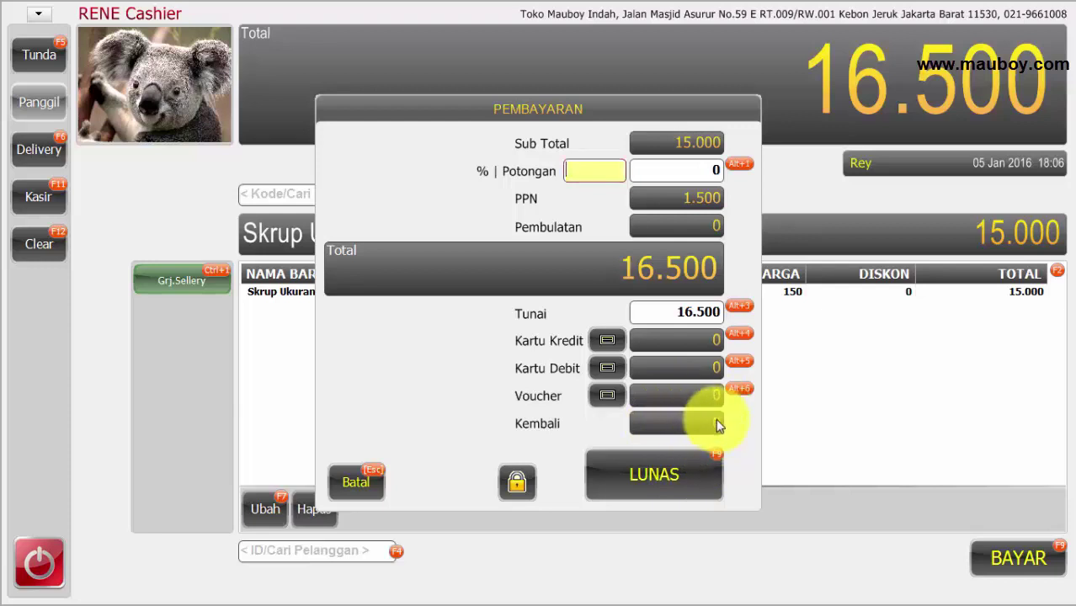
# Step: Settle the sale as paid without saving the receipt file, and continue to a new transaction
pyautogui.click(660, 482)
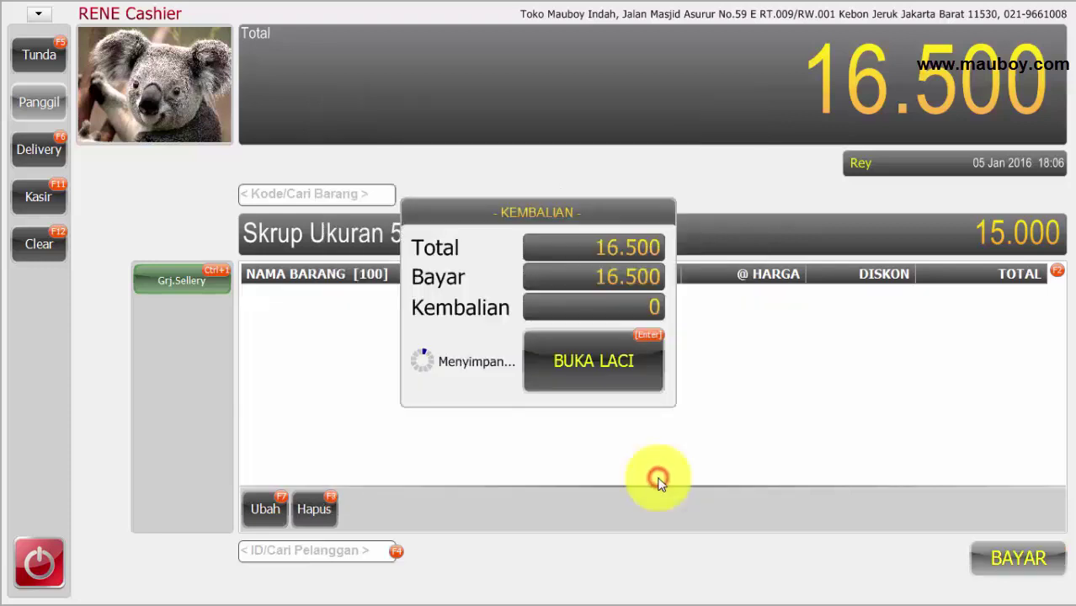
pyautogui.click(881, 315)
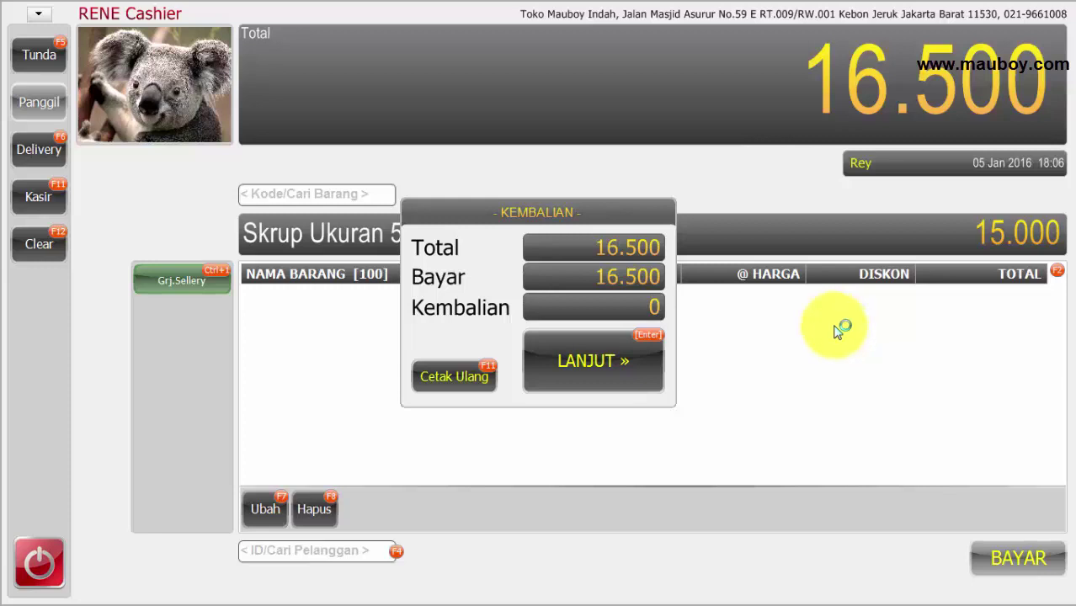
pyautogui.click(602, 360)
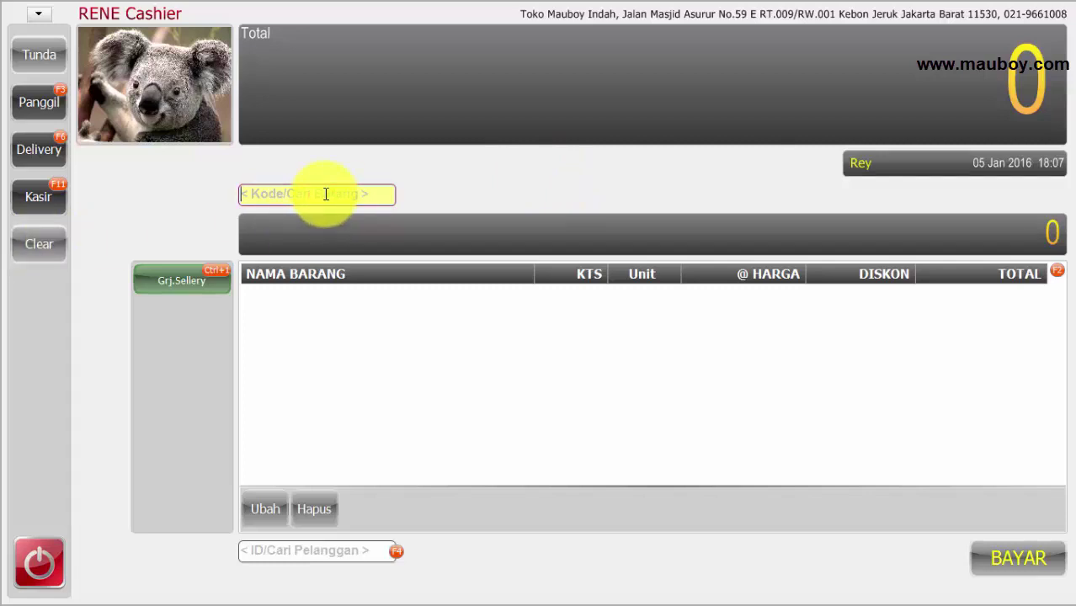
# Step: Search the items for "skrup uk" and add Skrup Ukuran 5 mm to the new transaction
pyautogui.write('skrup uk')
pyautogui.press('Return')
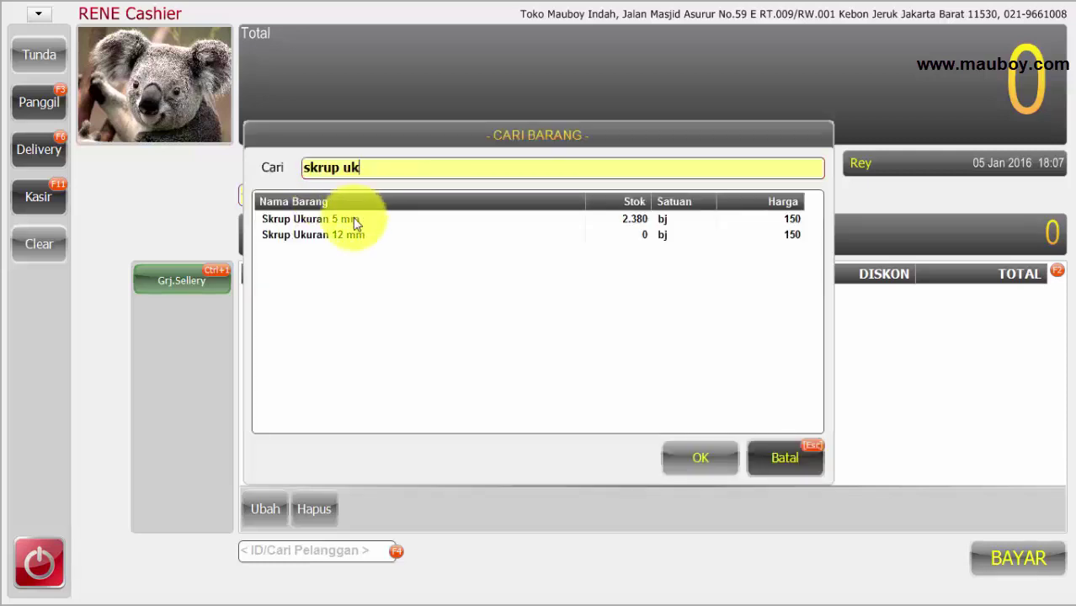
pyautogui.doubleClick(354, 221)
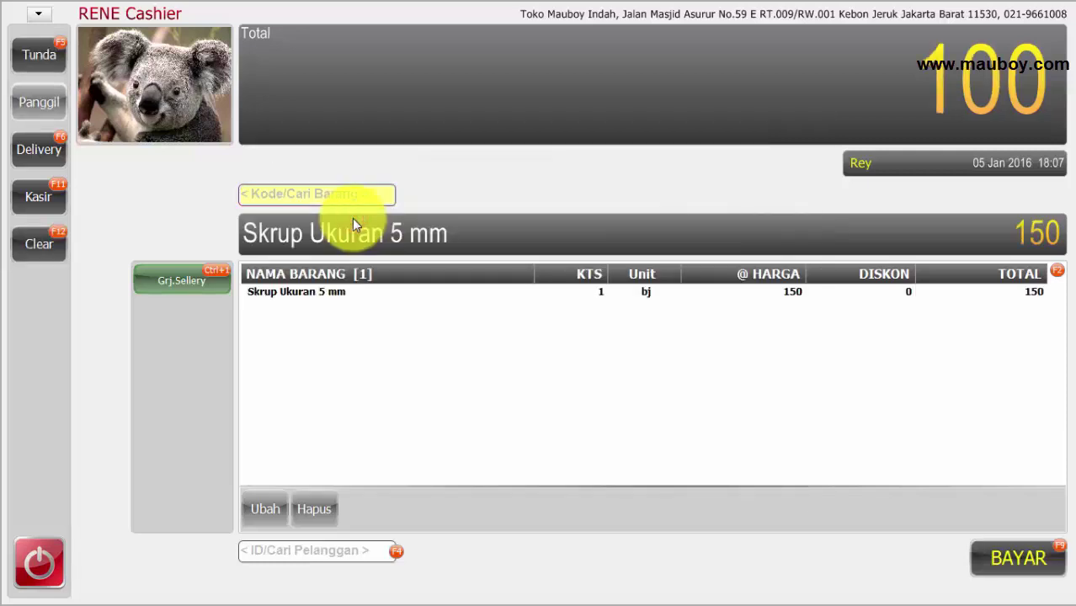
# Step: Set the Skrup Ukuran 5 mm line's quantity to -100 to record it as a sales return
pyautogui.click(595, 295)
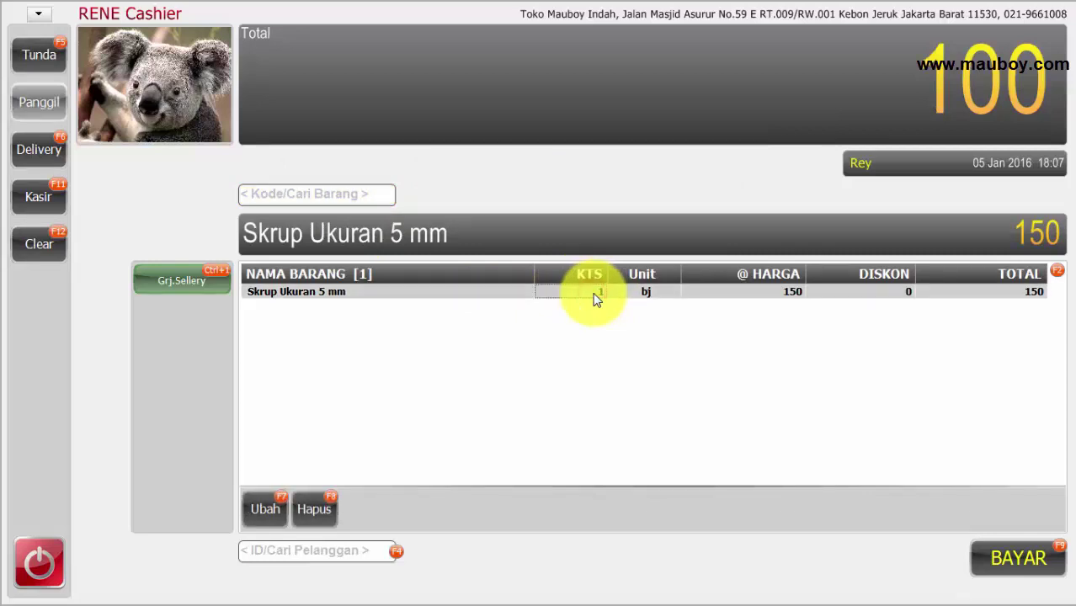
pyautogui.doubleClick(595, 299)
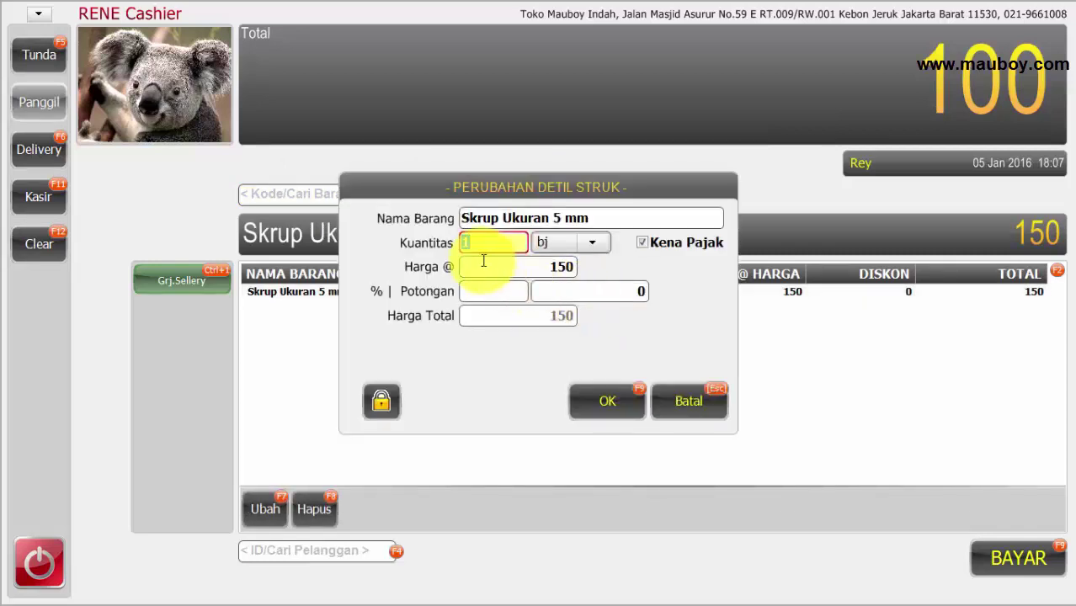
pyautogui.write('-100')
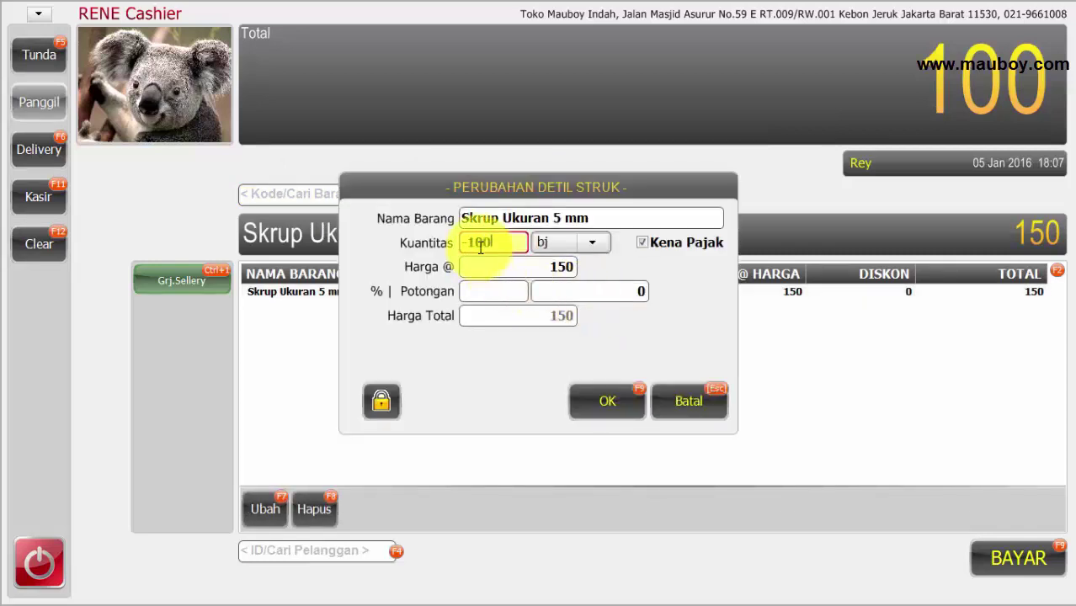
pyautogui.click(539, 268)
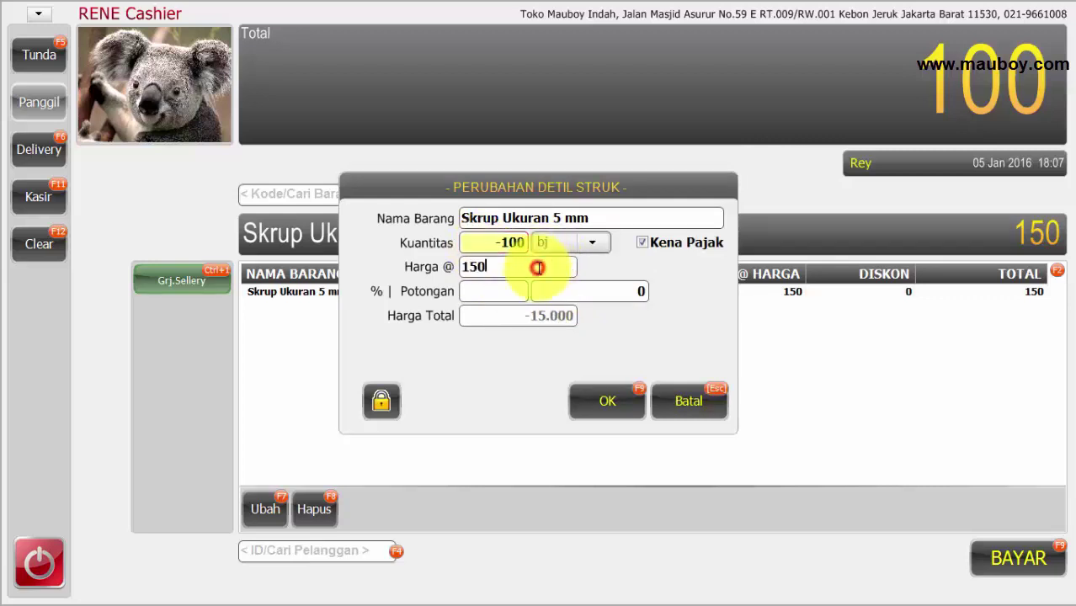
pyautogui.click(511, 216)
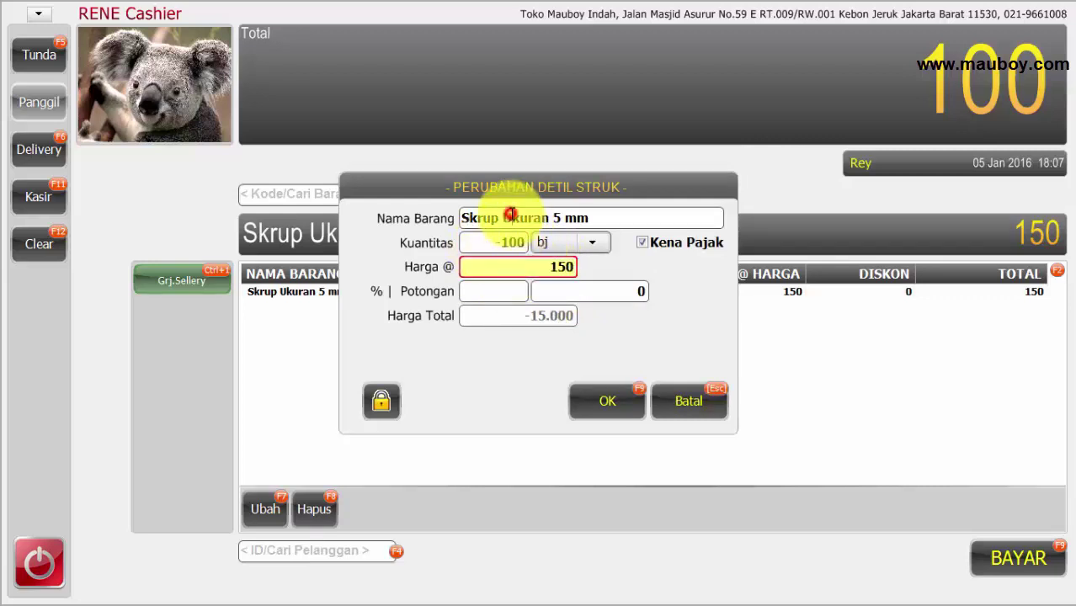
pyautogui.click(615, 406)
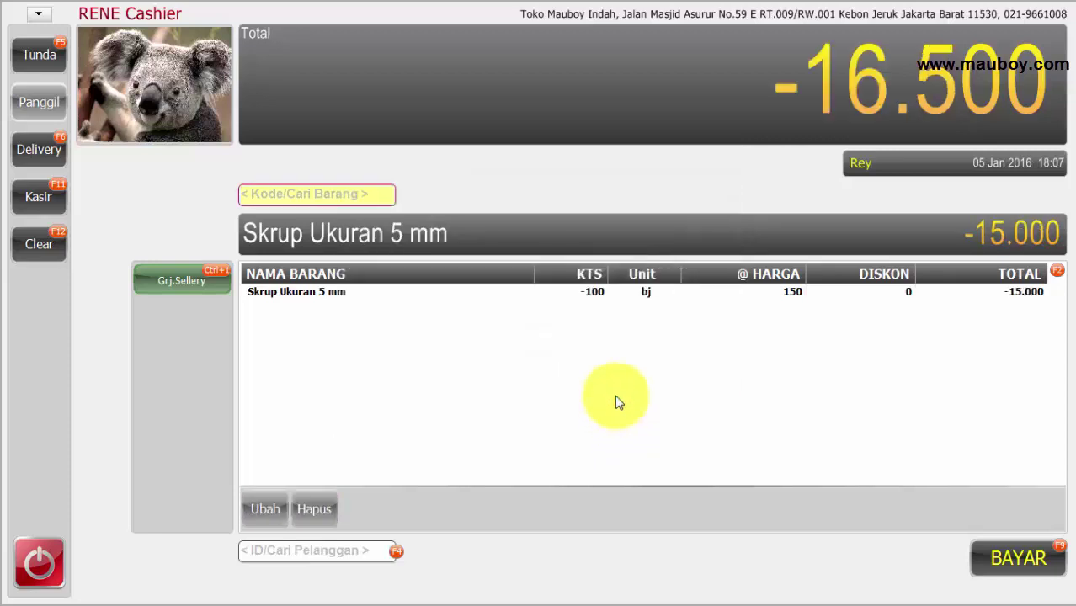
pyautogui.click(587, 297)
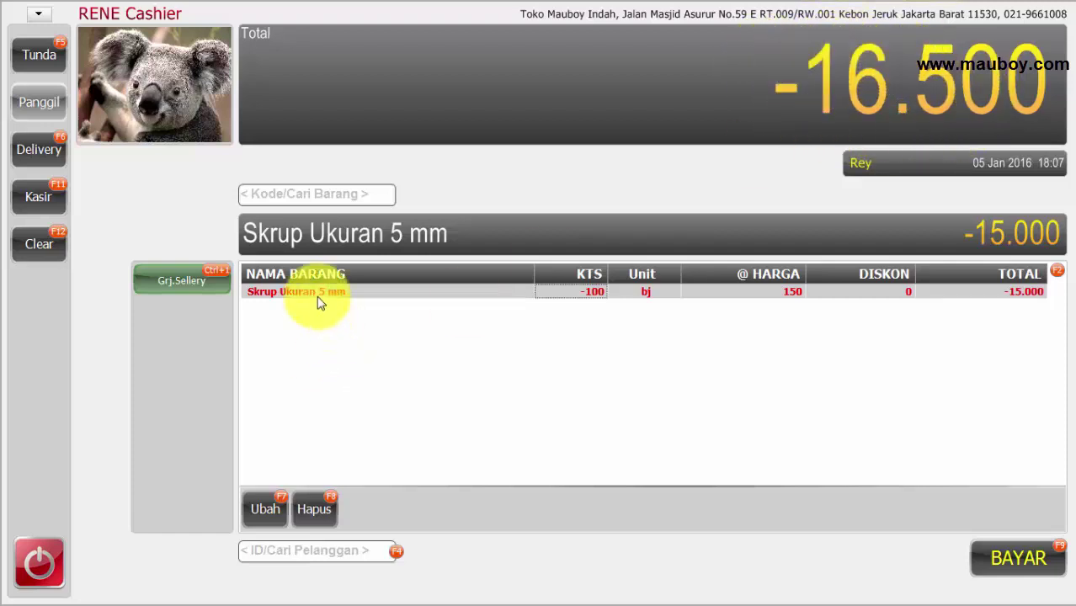
pyautogui.click(650, 297)
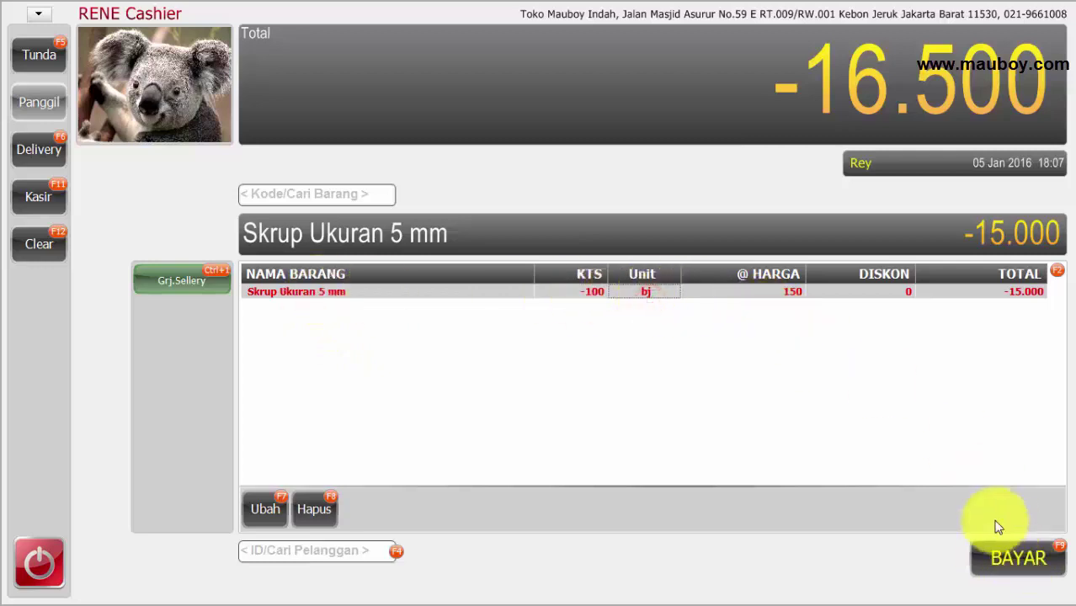
# Step: Process the transaction's payment as a return (Retur) without saving the receipt PDF, and continue to a new transaction
pyautogui.click(1017, 560)
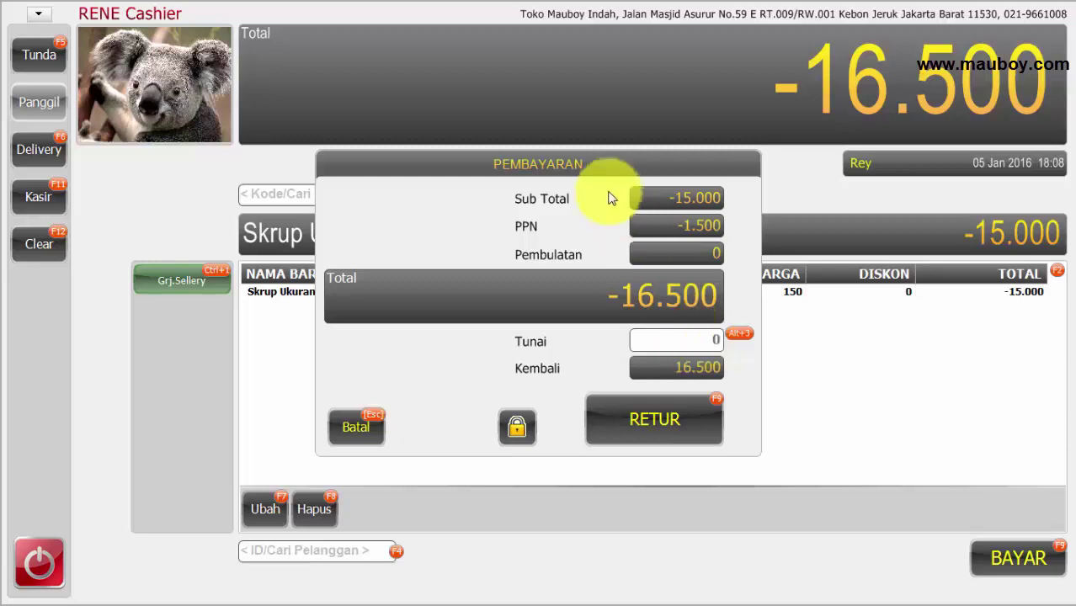
pyautogui.click(591, 164)
pyautogui.moveTo(592, 164); pyautogui.dragTo(561, 144)
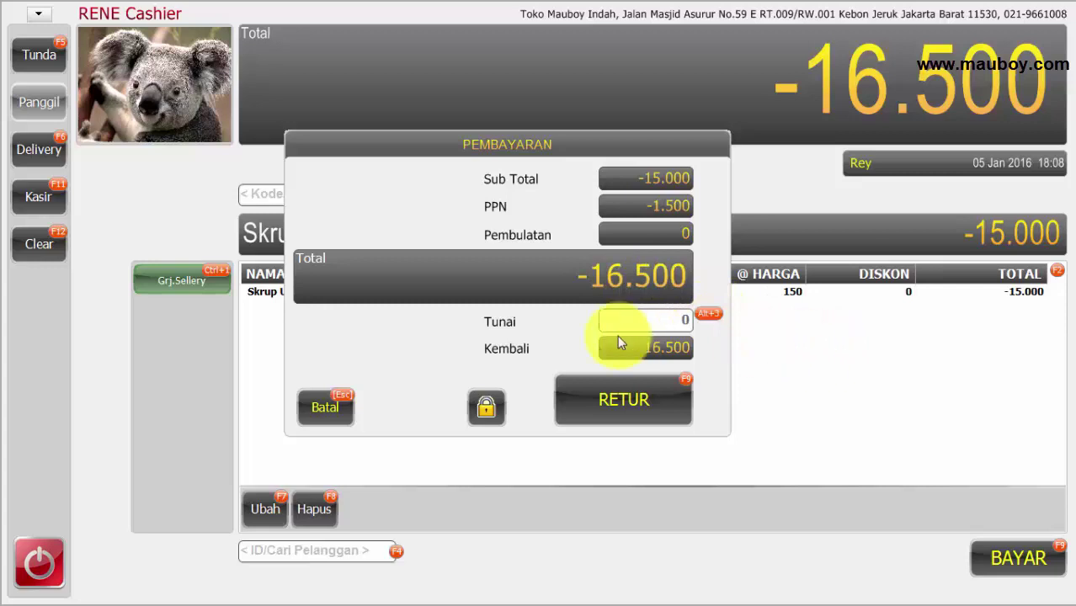
pyautogui.moveTo(577, 162); pyautogui.dragTo(657, 341)
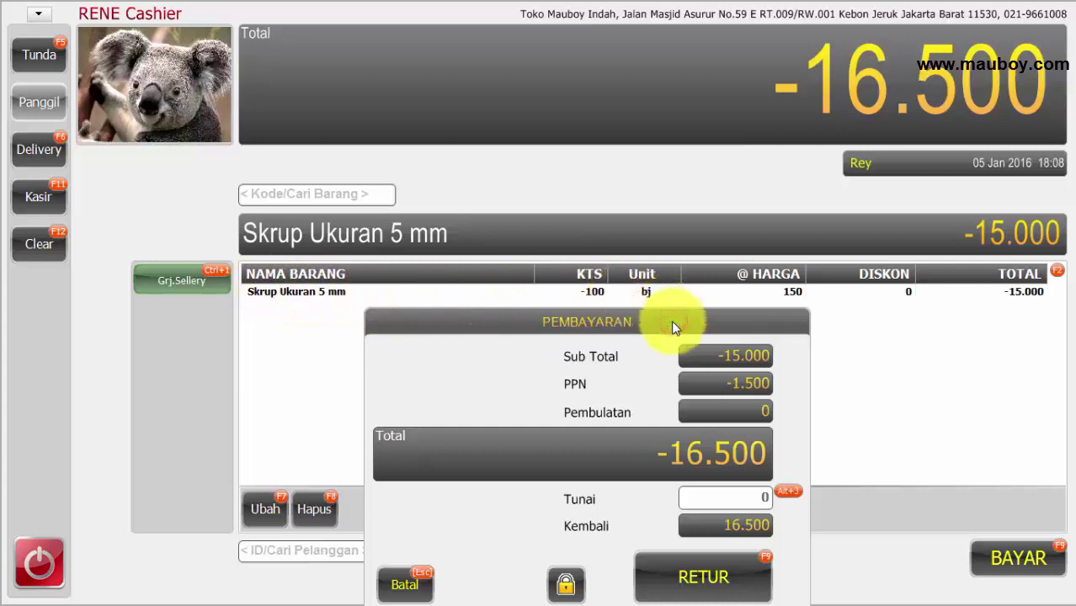
pyautogui.moveTo(673, 323); pyautogui.dragTo(647, 167)
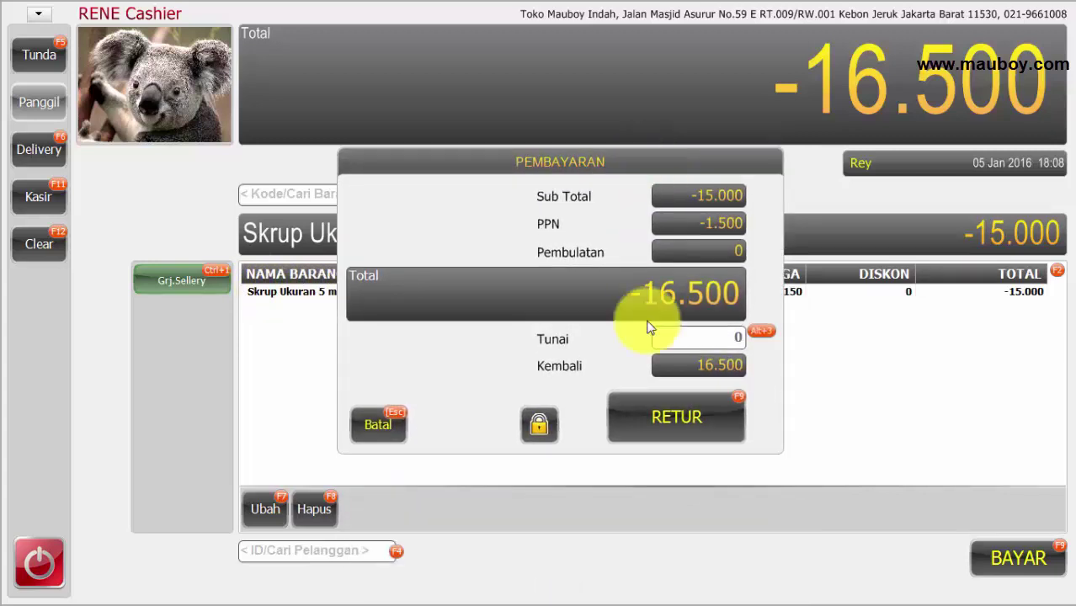
pyautogui.click(688, 417)
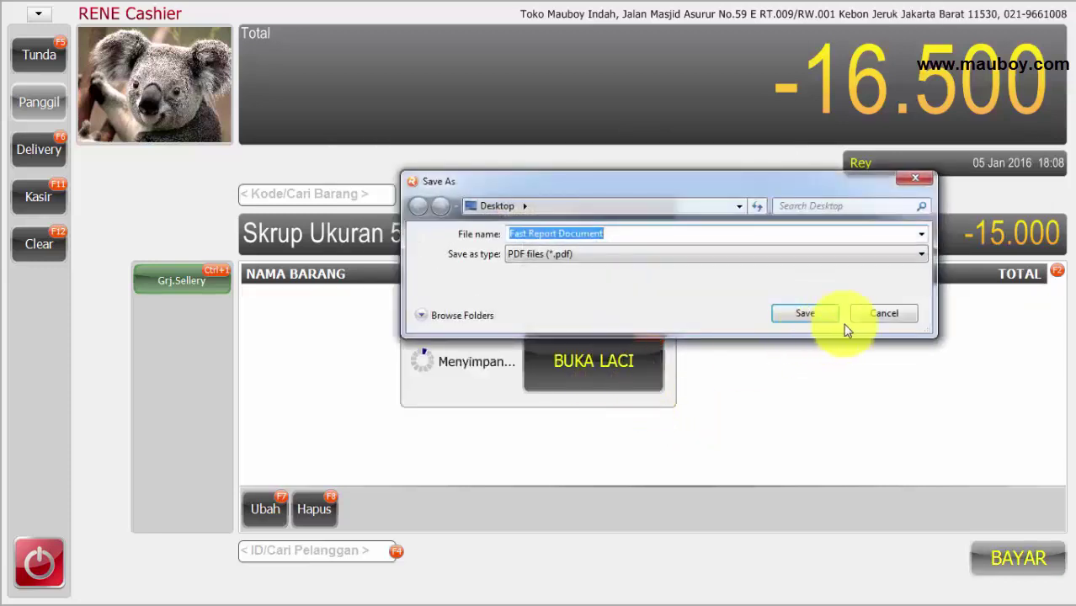
pyautogui.click(880, 314)
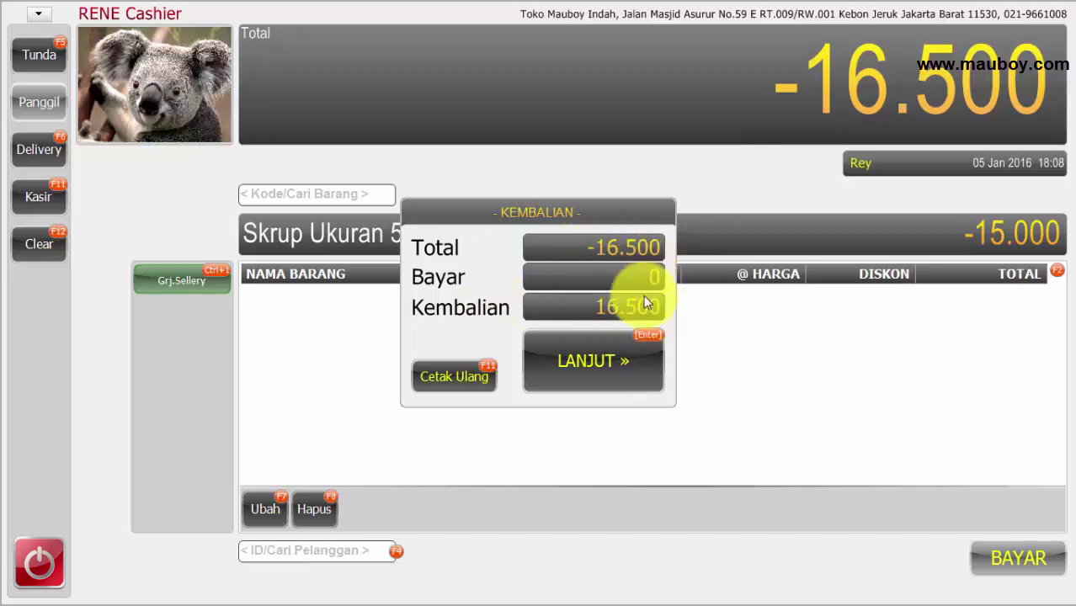
pyautogui.click(621, 363)
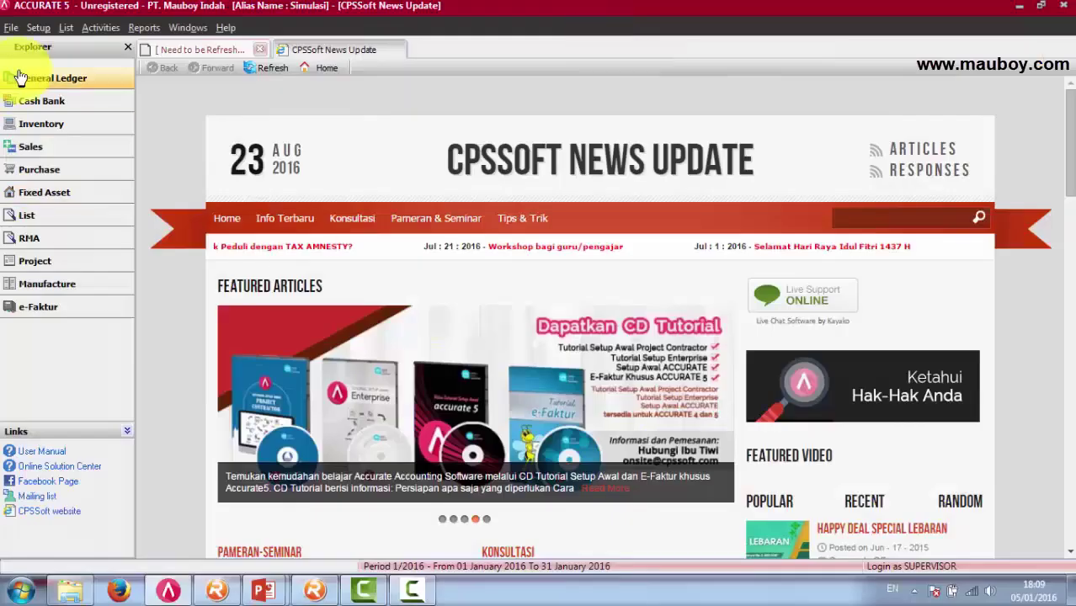
# Step: List all sales invoices, including settled ones, with the Invoice No. column widened and sorted in descending order
pyautogui.click(65, 28)
pyautogui.moveTo(149, 182)
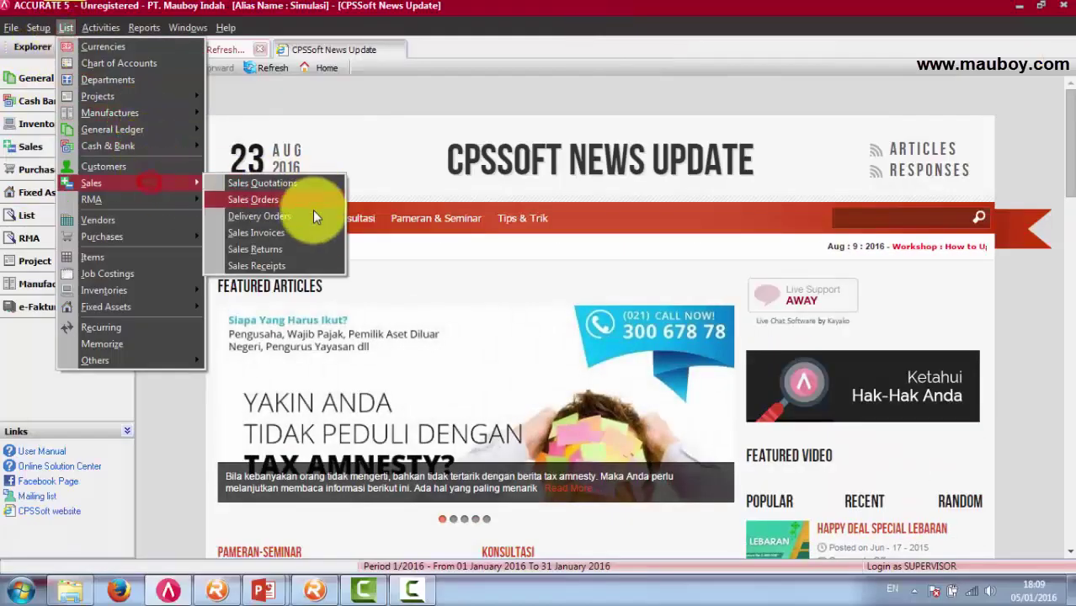
pyautogui.click(301, 235)
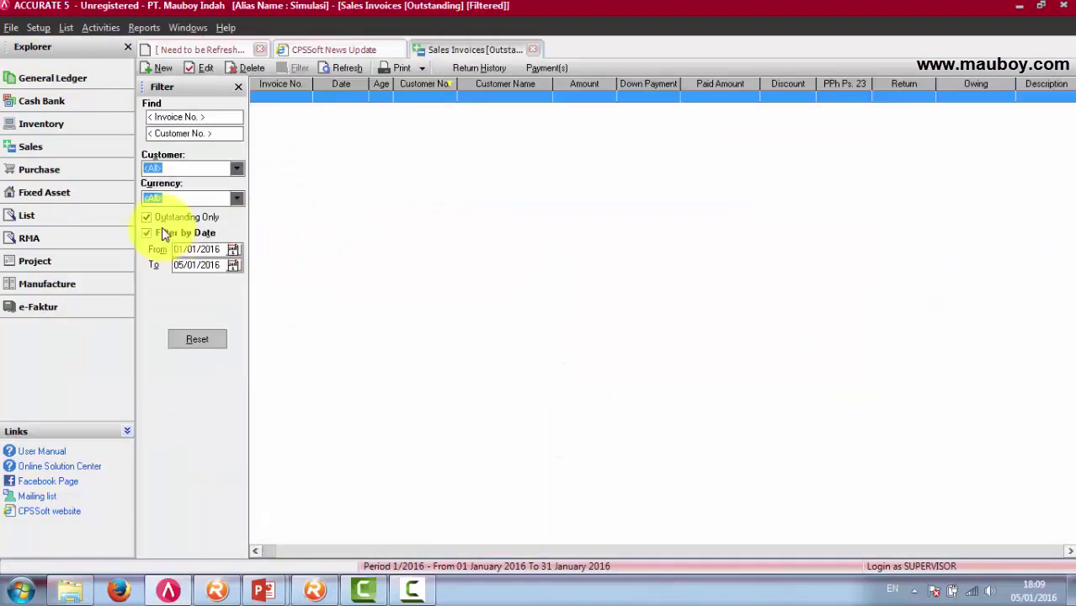
pyautogui.click(160, 217)
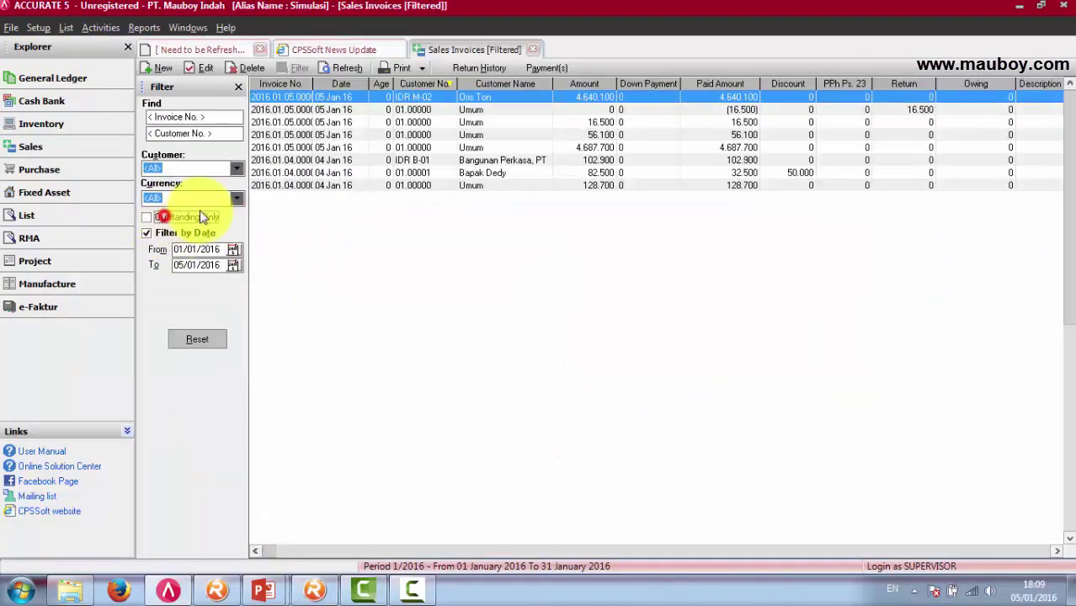
pyautogui.click(312, 85)
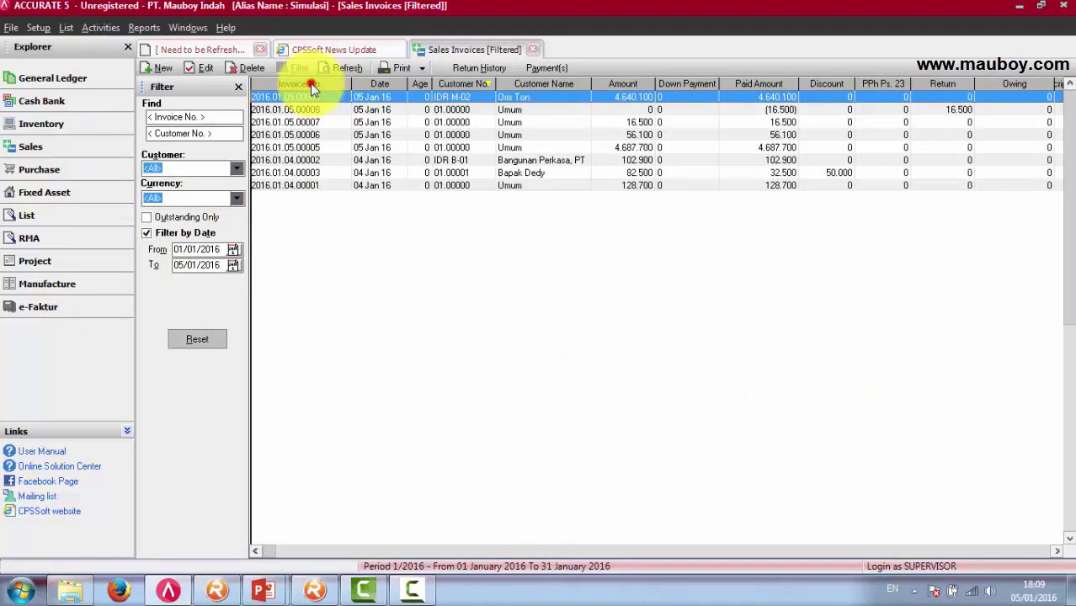
pyautogui.doubleClick(314, 84)
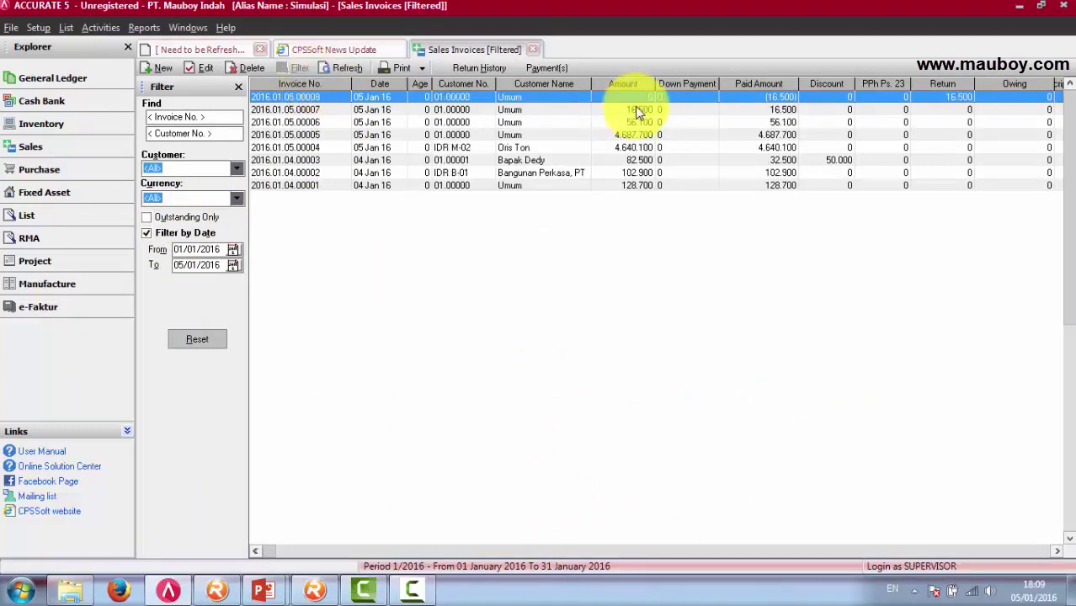
# Step: Compare the amounts, paid amounts and return values of the two newest Umum invoices in the sales invoice list
pyautogui.click(324, 110)
pyautogui.click(323, 98)
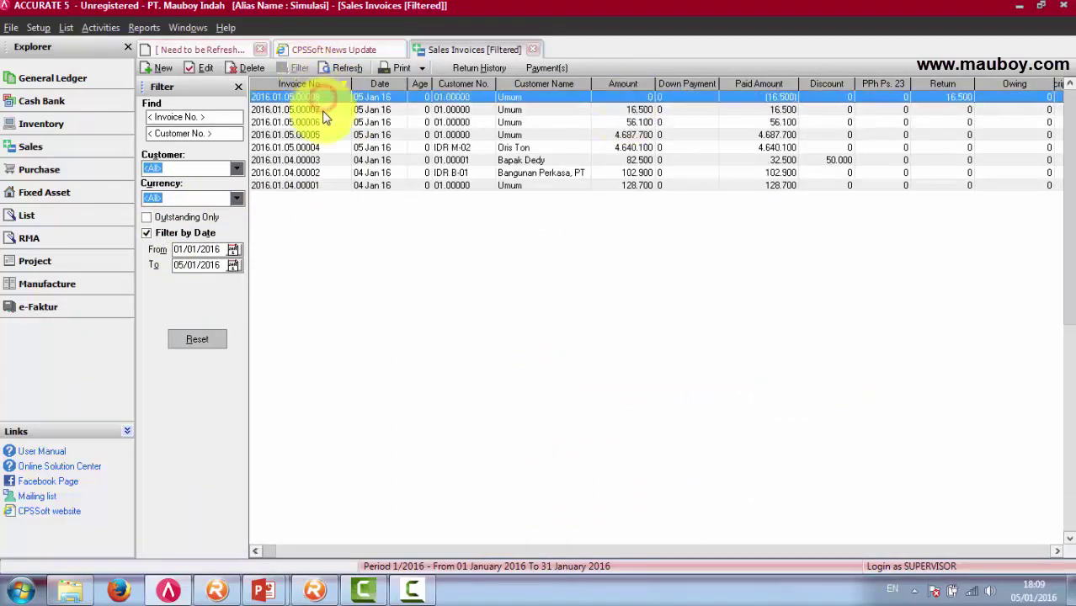
pyautogui.click(323, 112)
pyautogui.click(324, 98)
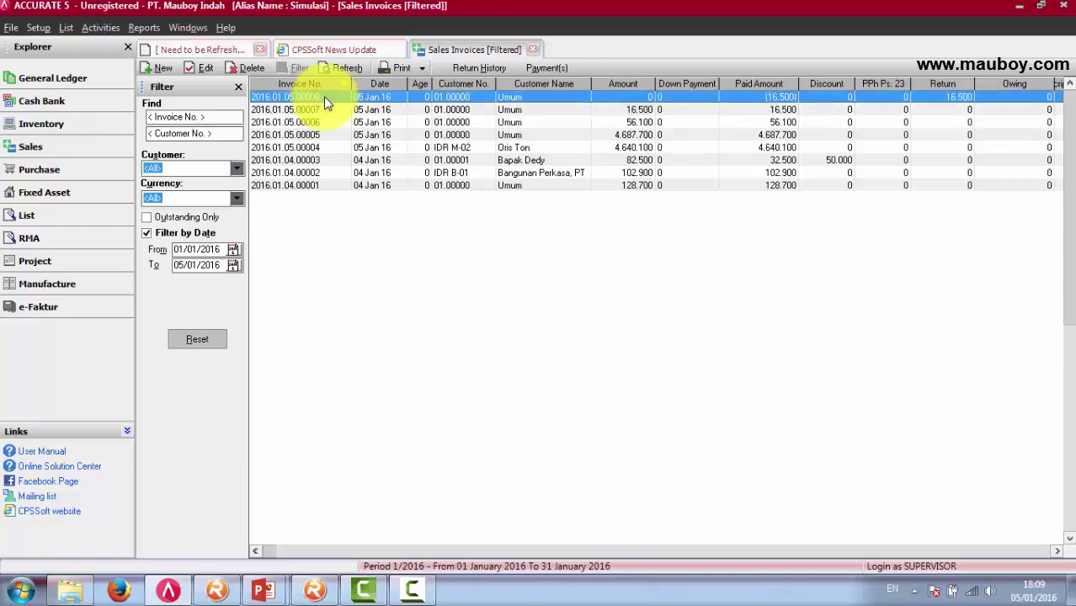
pyautogui.click(324, 111)
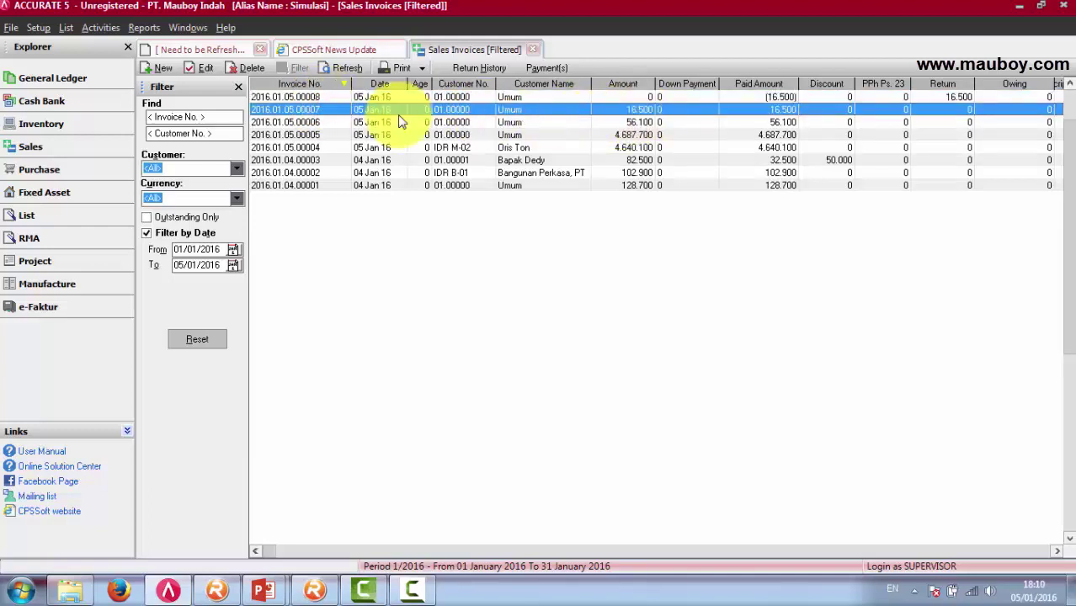
pyautogui.click(329, 96)
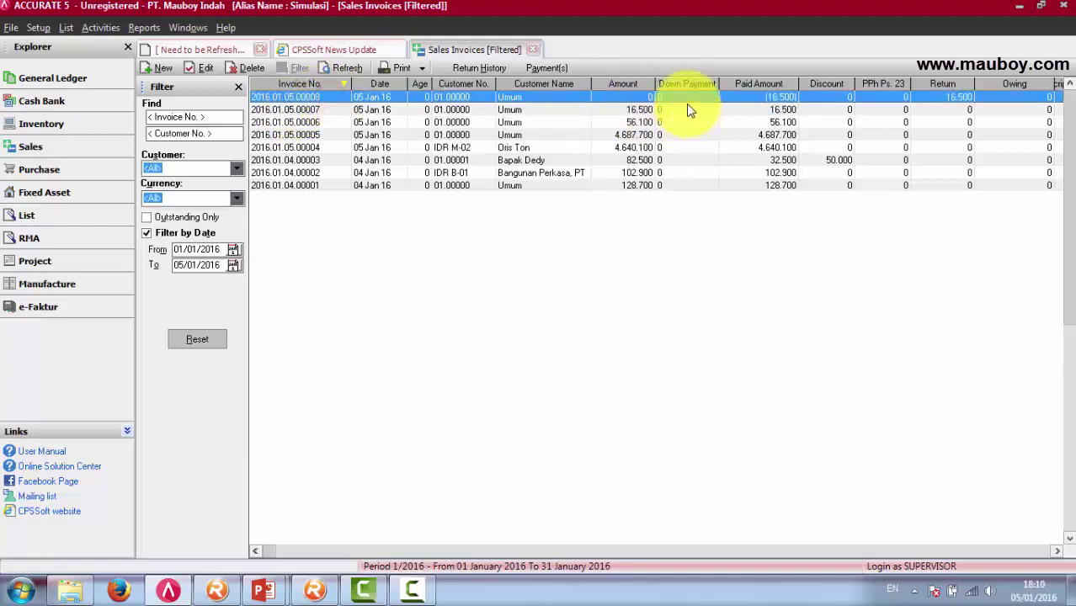
pyautogui.click(637, 109)
pyautogui.click(638, 98)
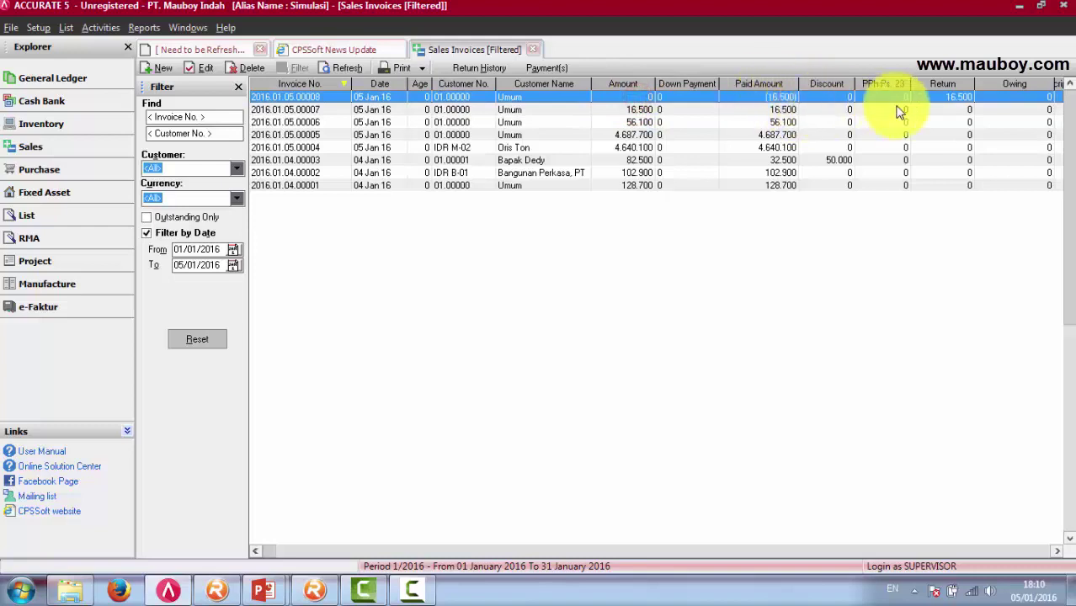
# Step: Open the newest return invoice and the preceding Skrup Ukuran 5 mm sale invoice to review them, closing each without saving
pyautogui.doubleClick(957, 97)
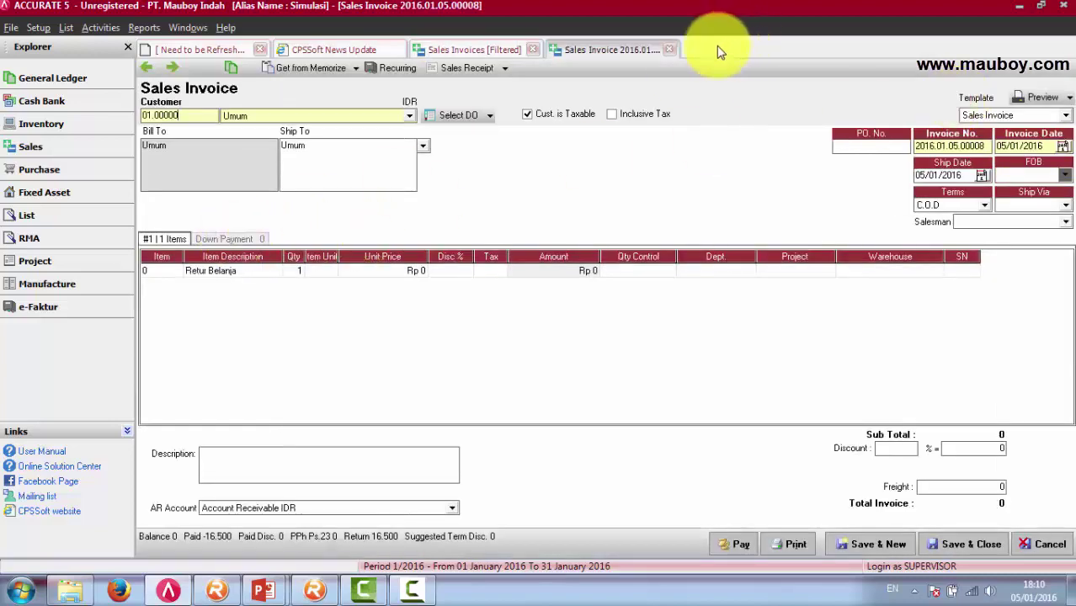
pyautogui.click(671, 50)
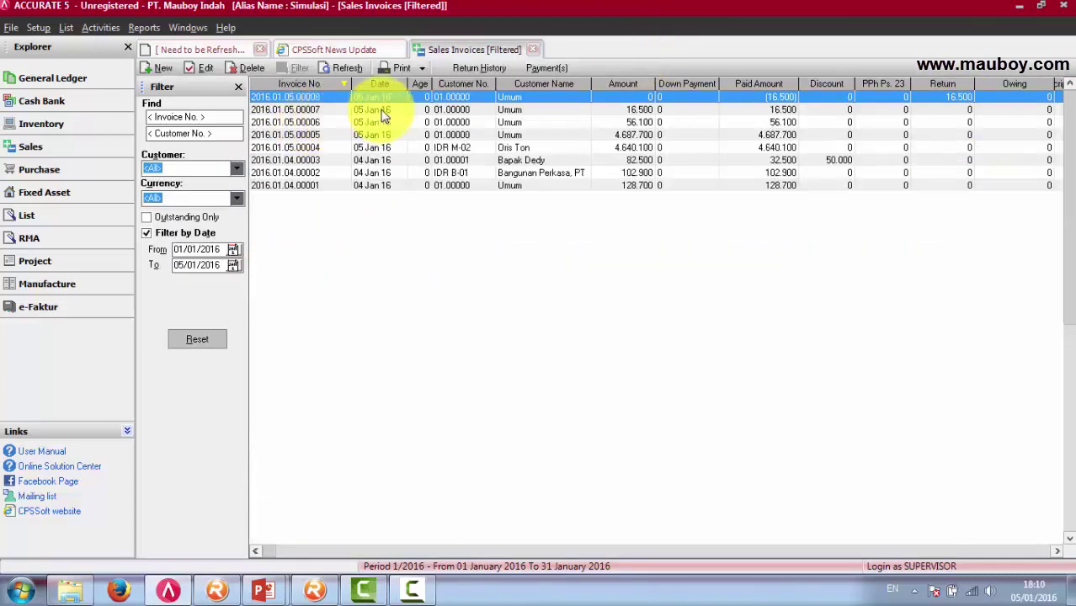
pyautogui.click(379, 110)
pyautogui.doubleClick(629, 109)
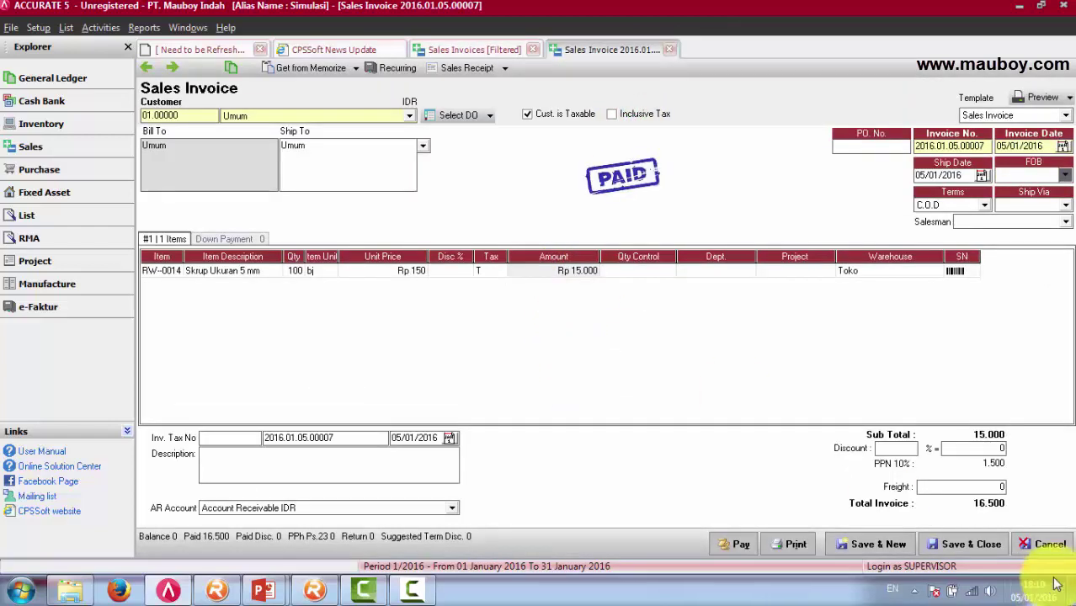
pyautogui.click(1045, 544)
# Step: Reopen the newest invoice to check its Retur Belanja item line, and close it without changes
pyautogui.doubleClick(655, 97)
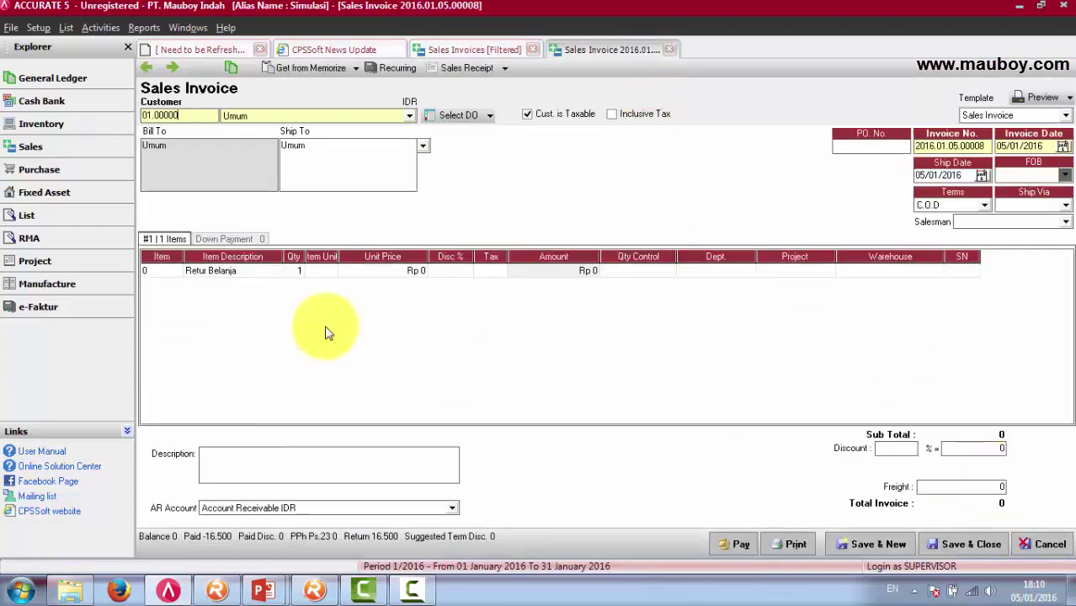
pyautogui.click(215, 240)
pyautogui.click(159, 239)
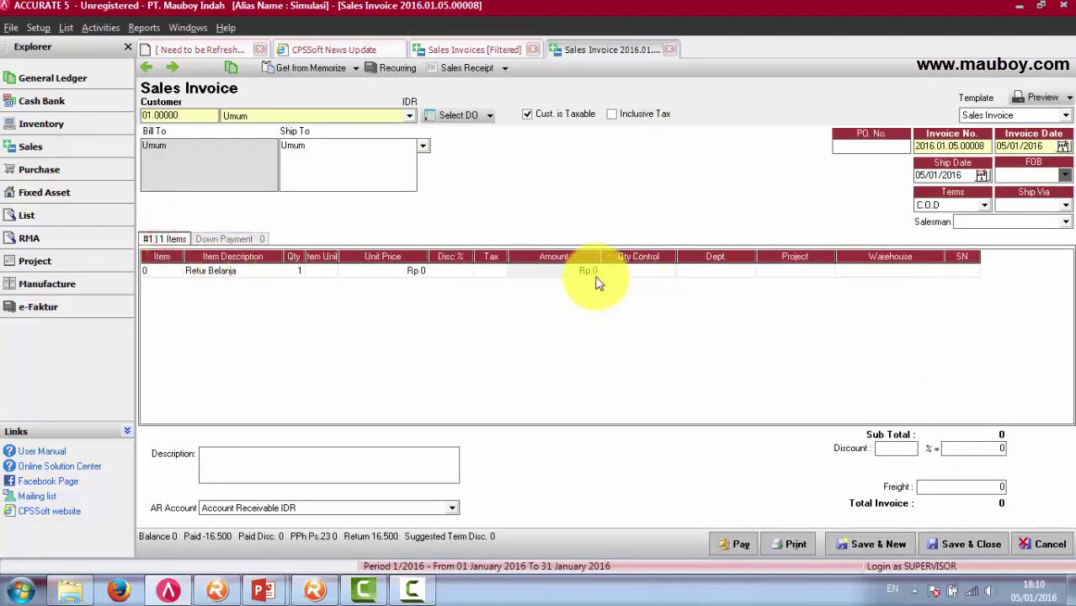
pyautogui.click(669, 48)
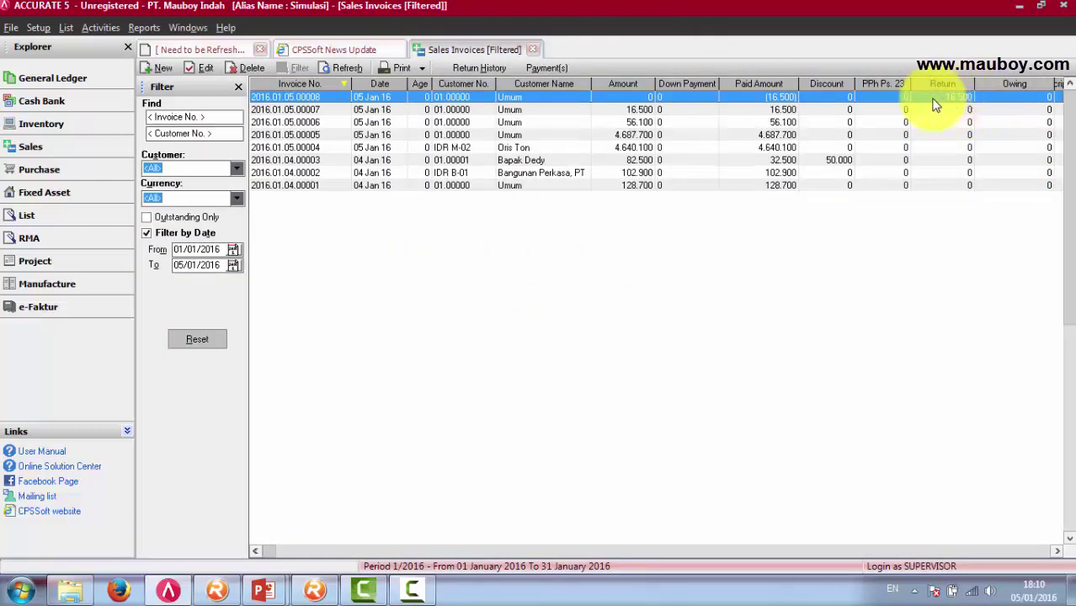
# Step: List the sales returns and open the Umum return dated 05 Jan 16
pyautogui.click(67, 28)
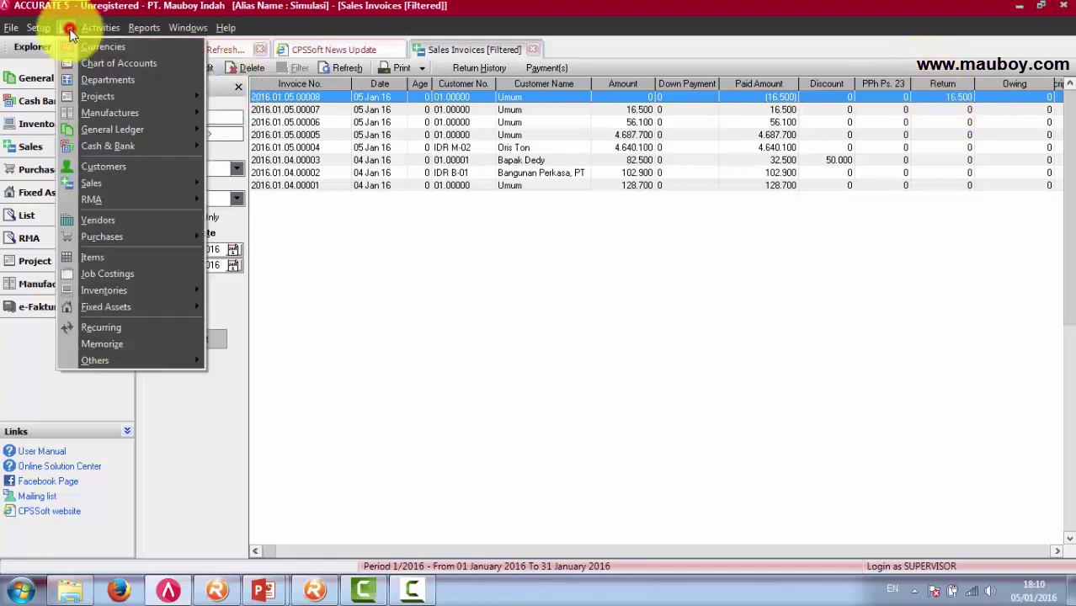
pyautogui.moveTo(99, 182)
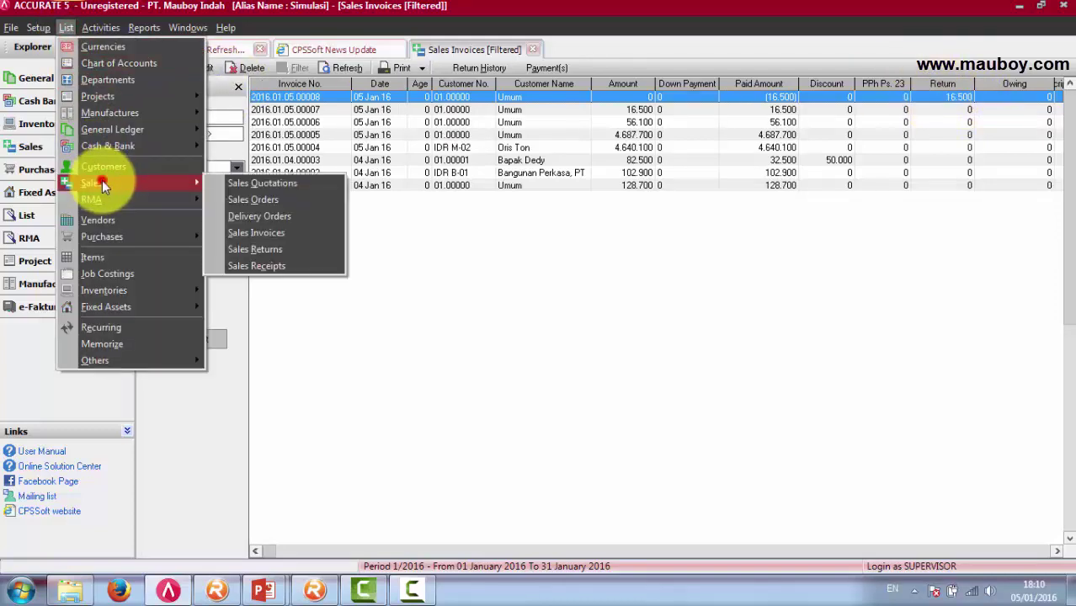
pyautogui.click(284, 250)
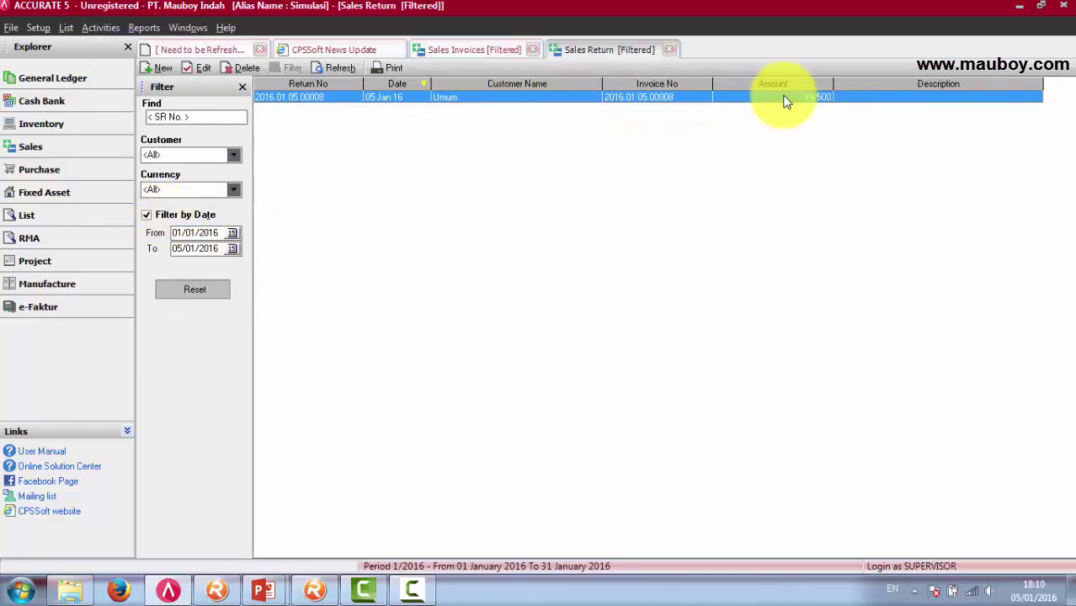
pyautogui.doubleClick(819, 99)
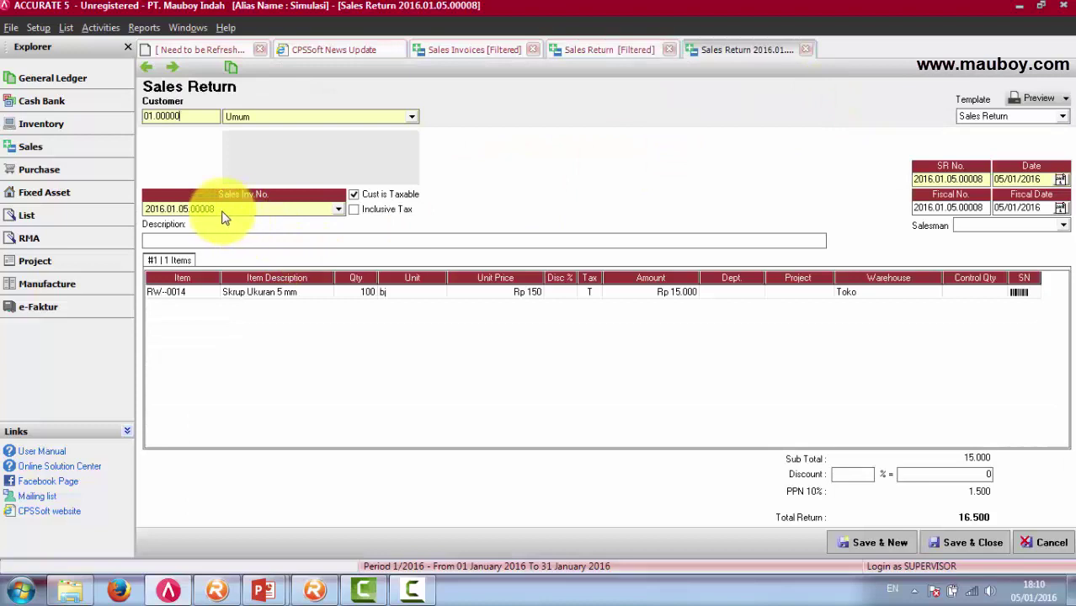
# Step: Compare the open sales return's linked invoice and unit price with the sales invoice list, ending back on the return
pyautogui.click(472, 49)
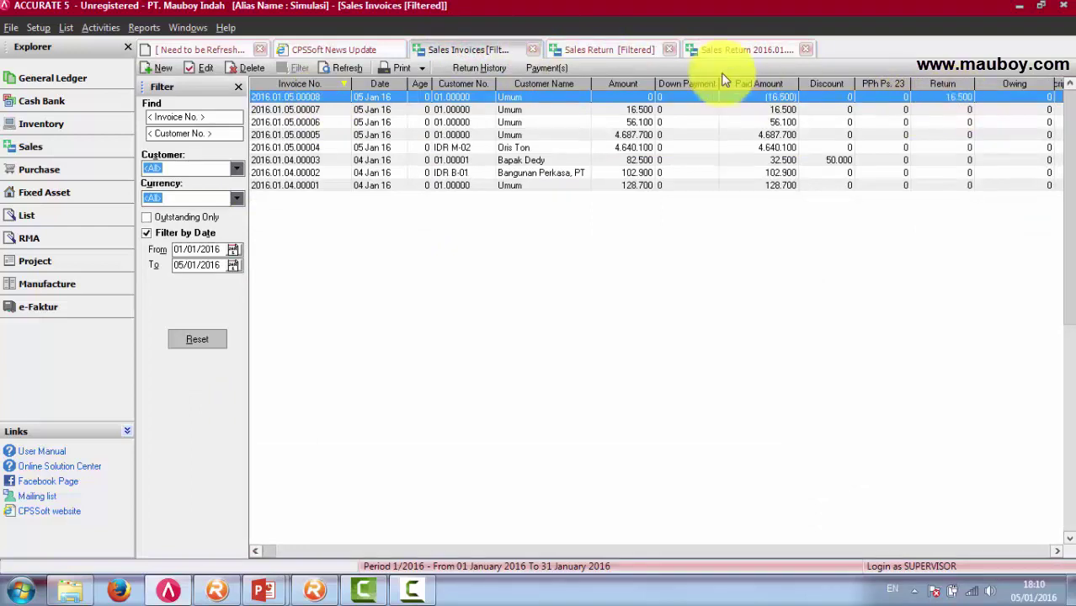
pyautogui.click(743, 48)
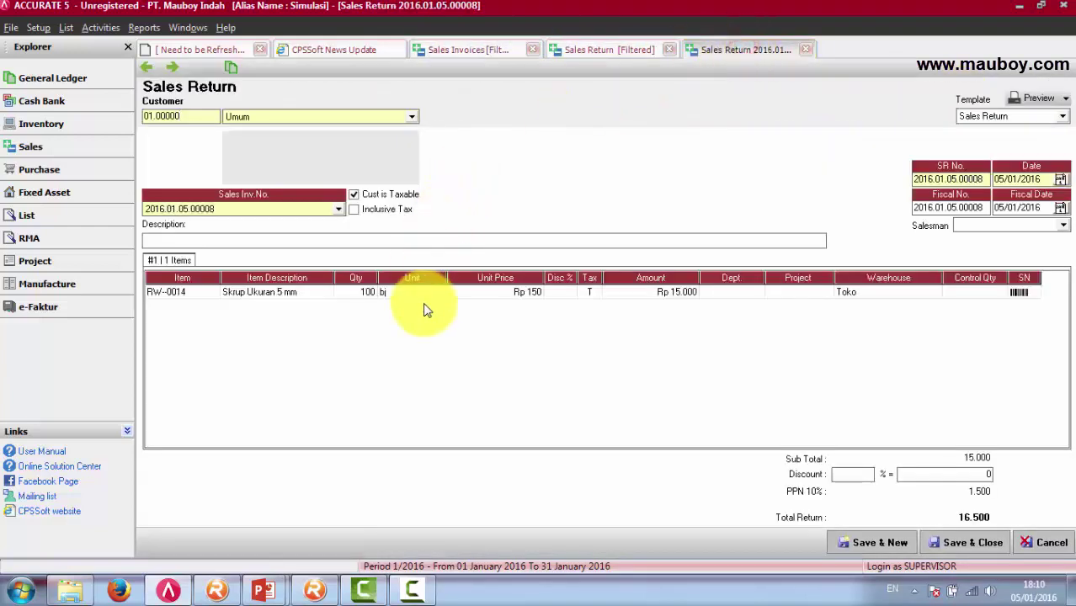
pyautogui.click(494, 292)
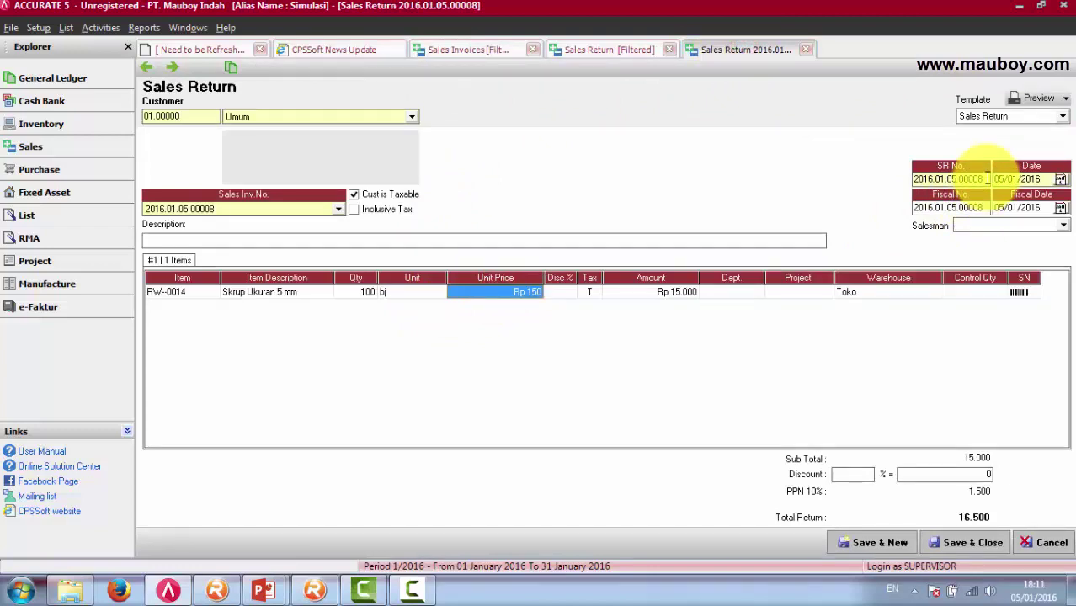
pyautogui.click(470, 50)
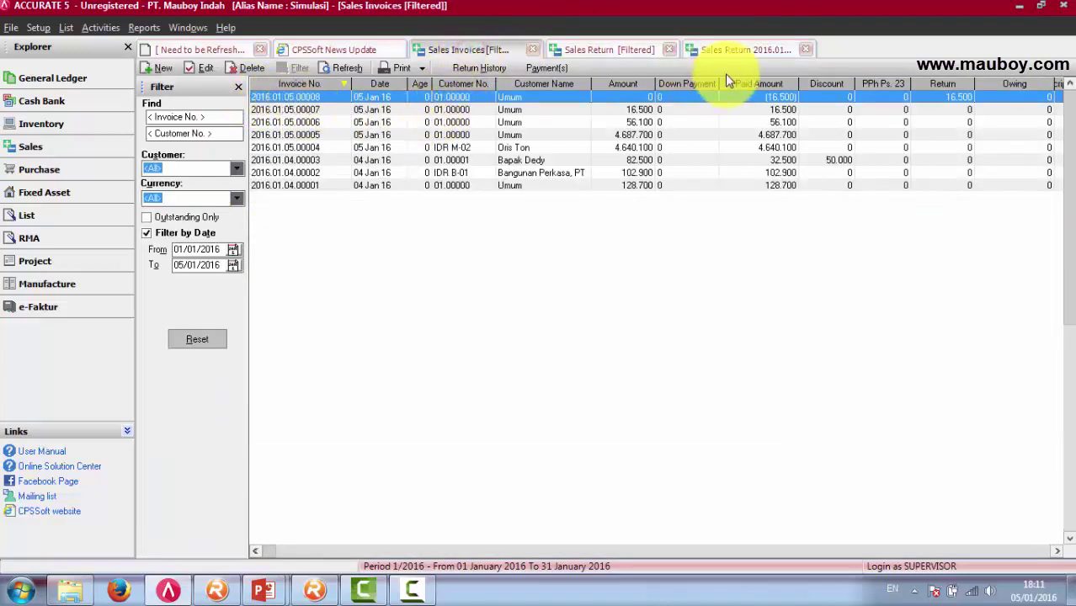
pyautogui.click(742, 52)
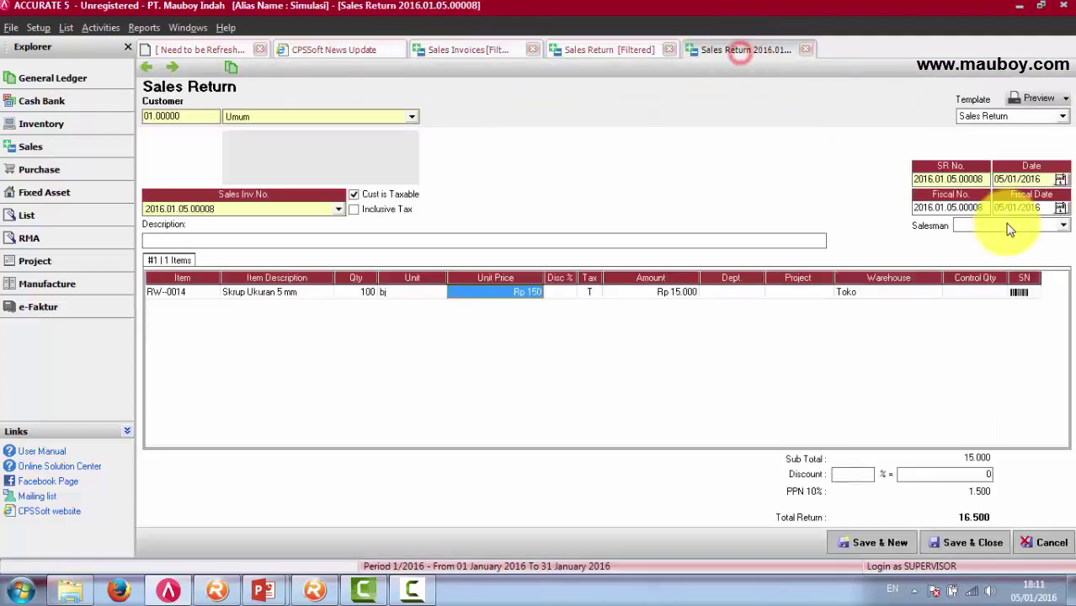
# Step: Check the sales return's SR number, fiscal number, price, item, unit and warehouse, and close the return form
pyautogui.click(985, 181)
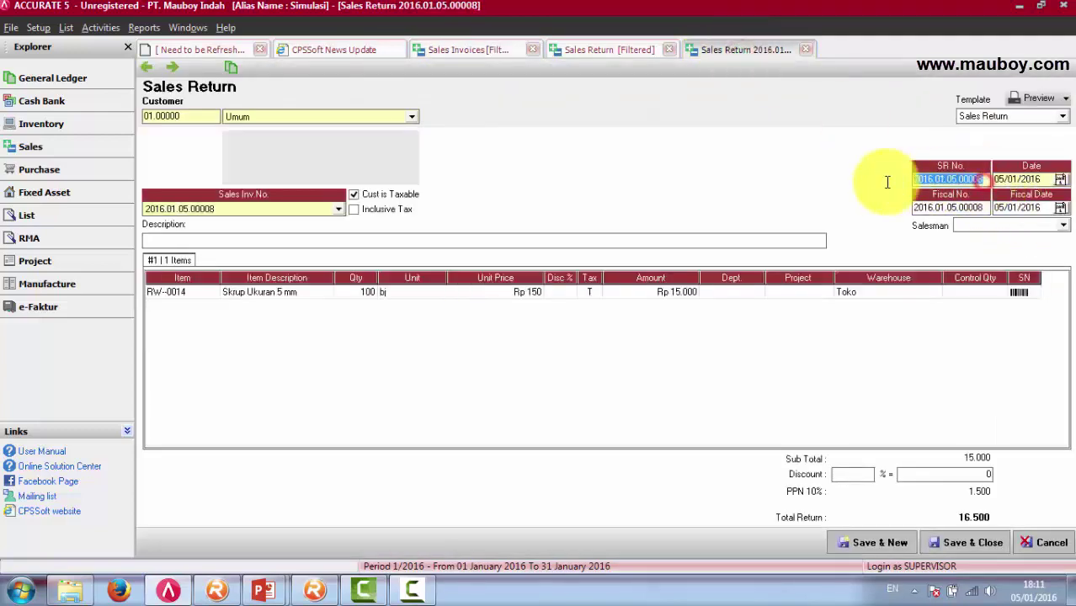
pyautogui.click(984, 209)
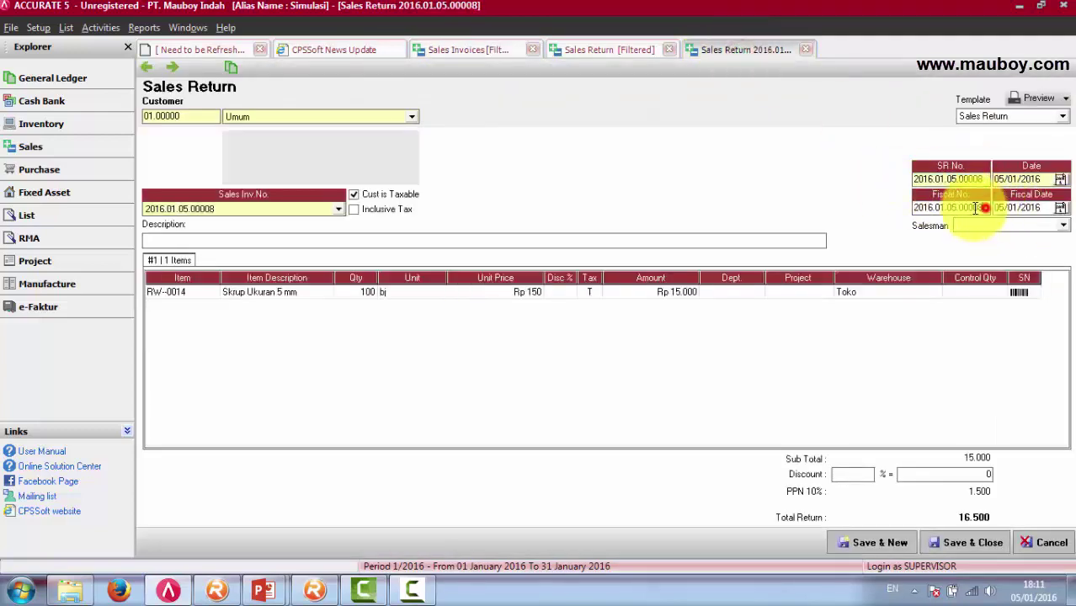
pyautogui.click(636, 294)
pyautogui.click(503, 296)
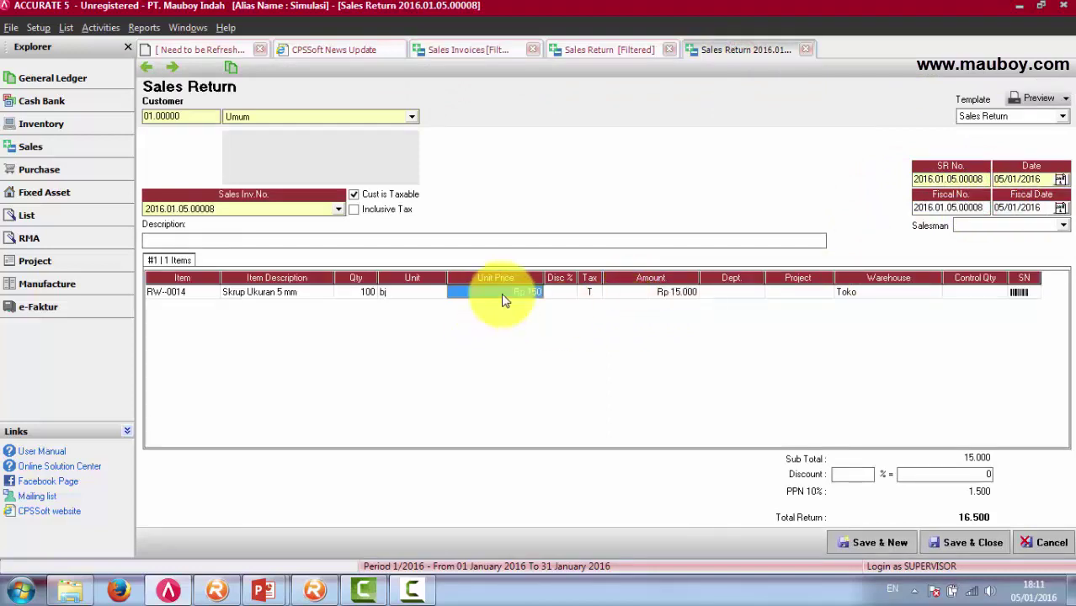
pyautogui.click(281, 295)
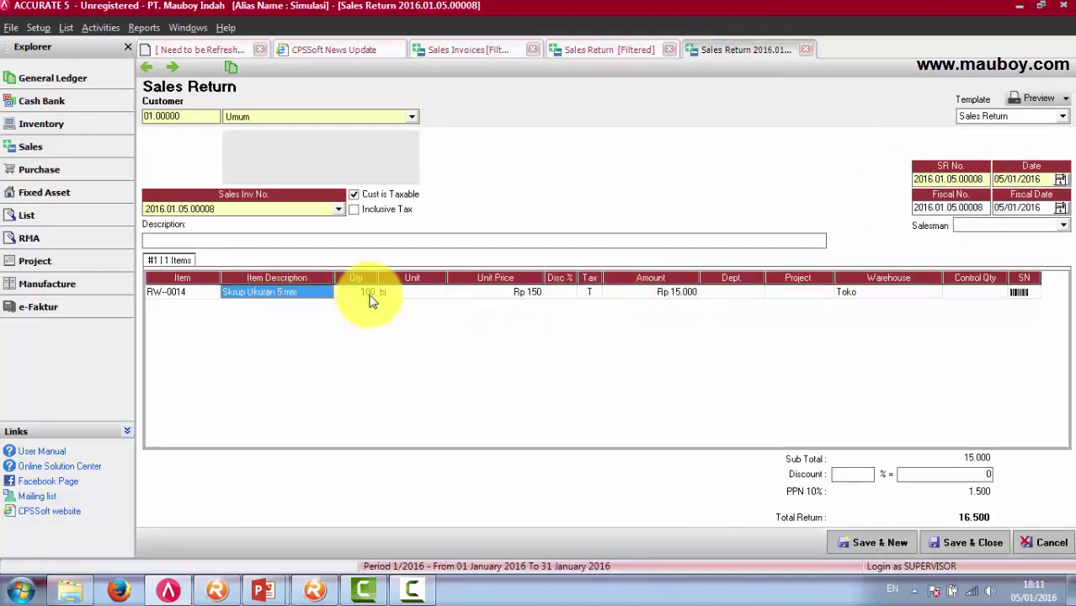
pyautogui.click(401, 296)
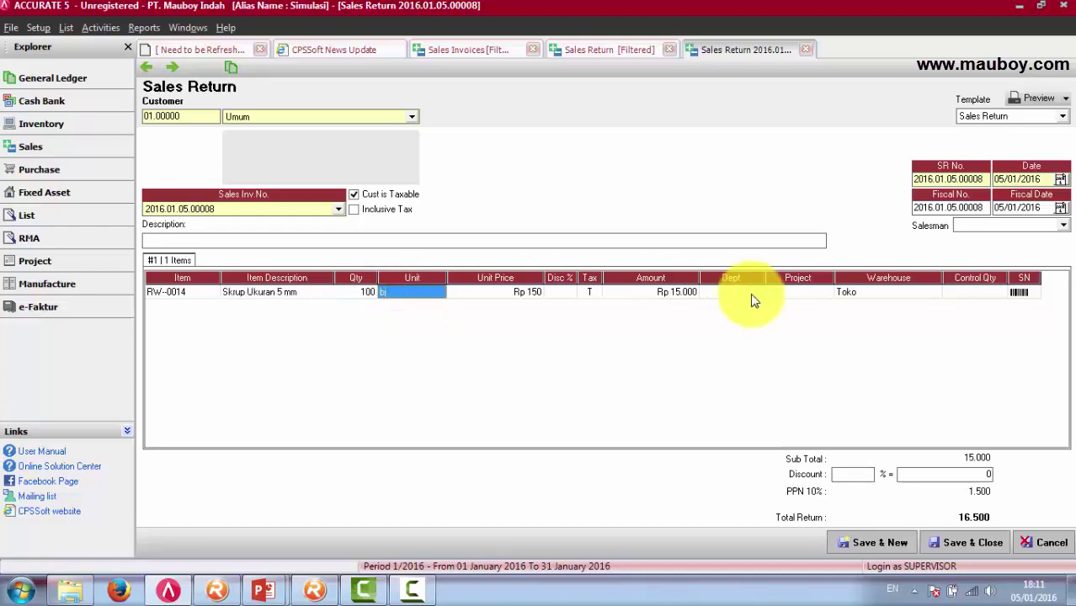
pyautogui.click(853, 295)
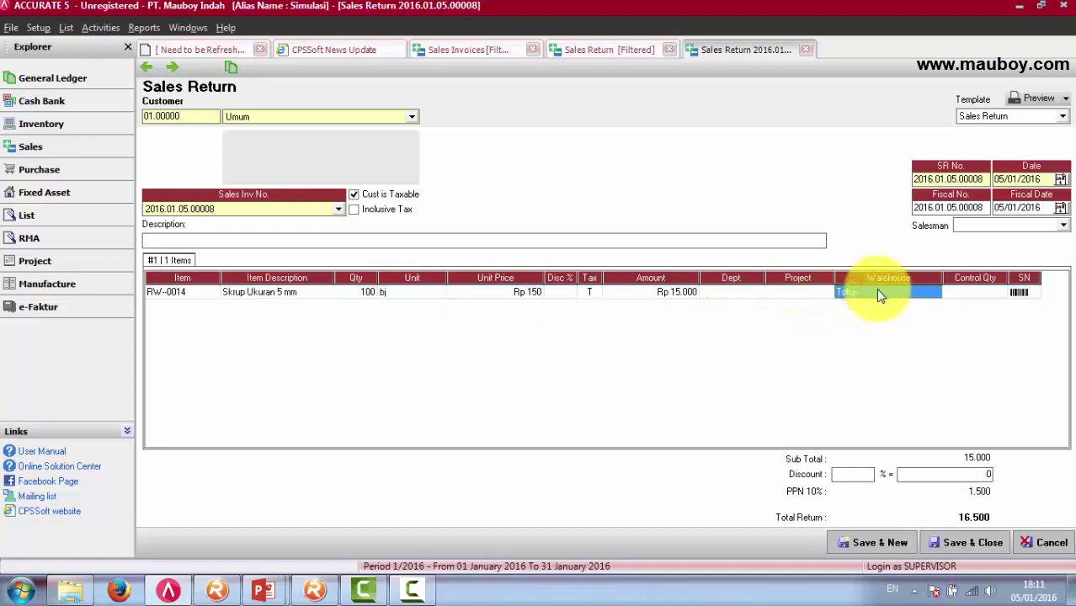
pyautogui.click(806, 49)
# Step: List the sales receipts and open the newest Umum receipt, the one with the negative amount, to examine the refund payment
pyautogui.click(66, 27)
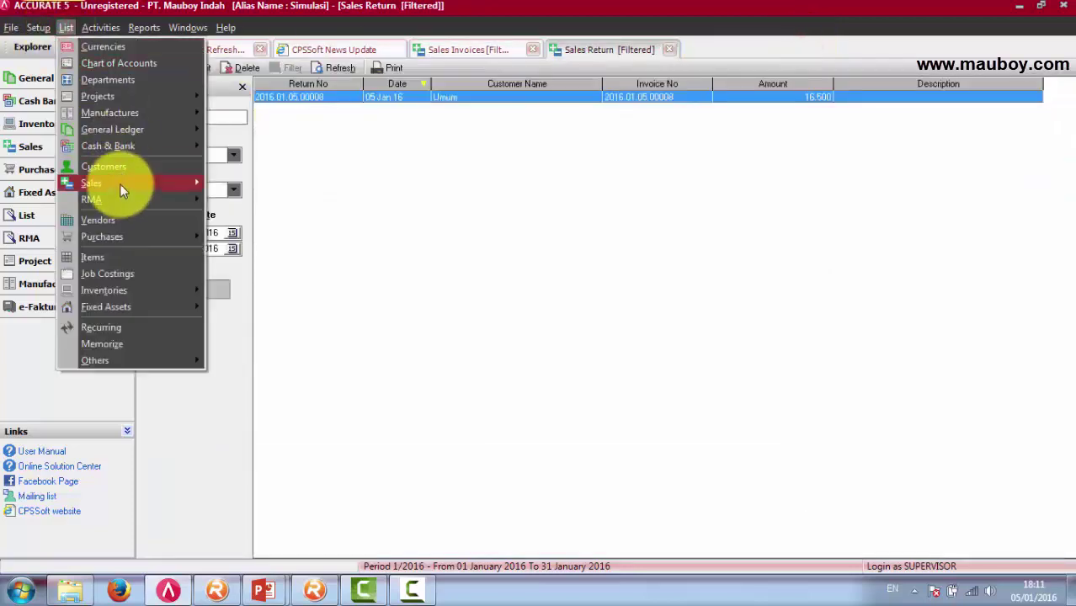
pyautogui.click(120, 183)
pyautogui.click(284, 265)
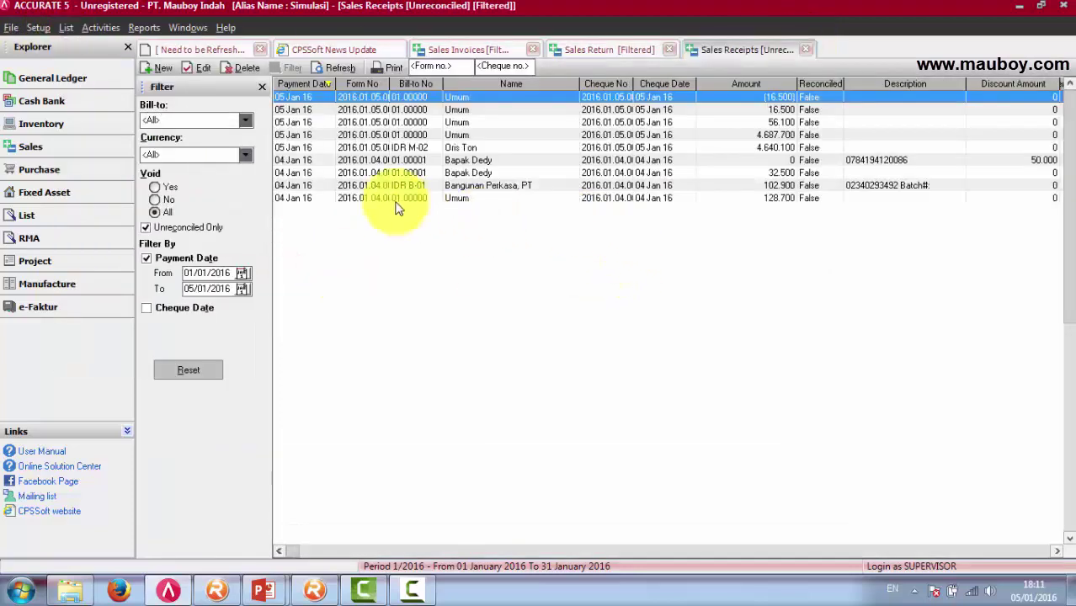
pyautogui.click(752, 104)
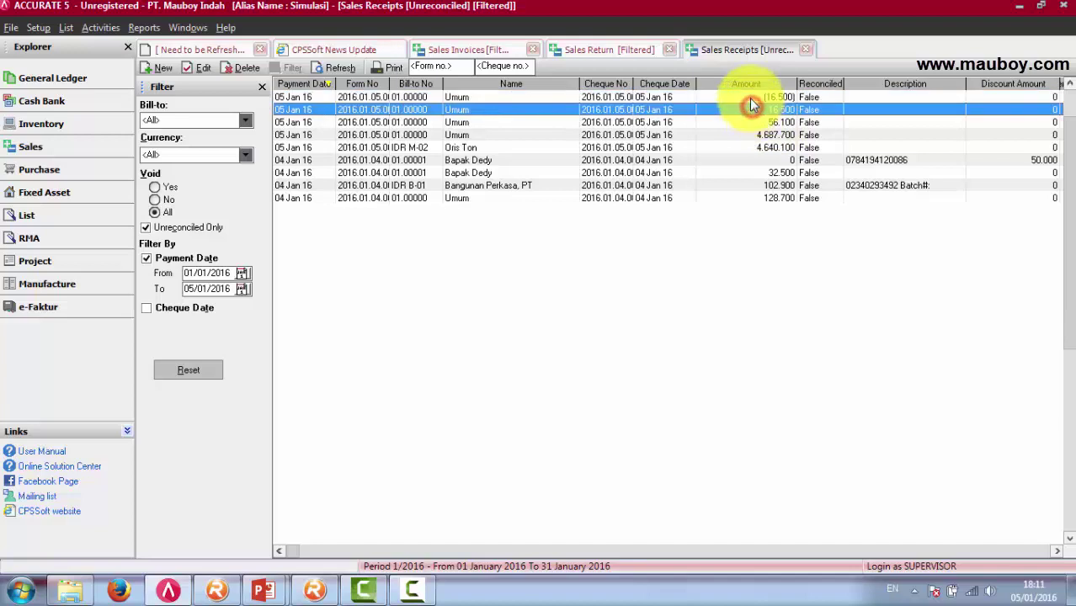
pyautogui.doubleClick(751, 101)
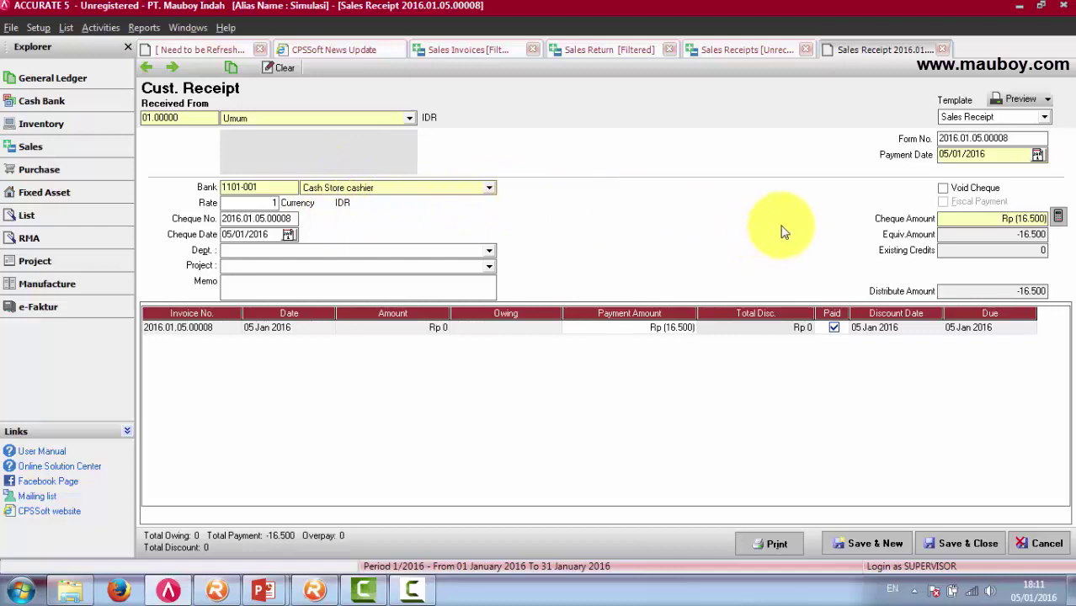
# Step: Check the refund receipt's transaction journal, and examine its withdrawal entry in the Cash Store cashier bank book, closing both views
pyautogui.click(234, 69)
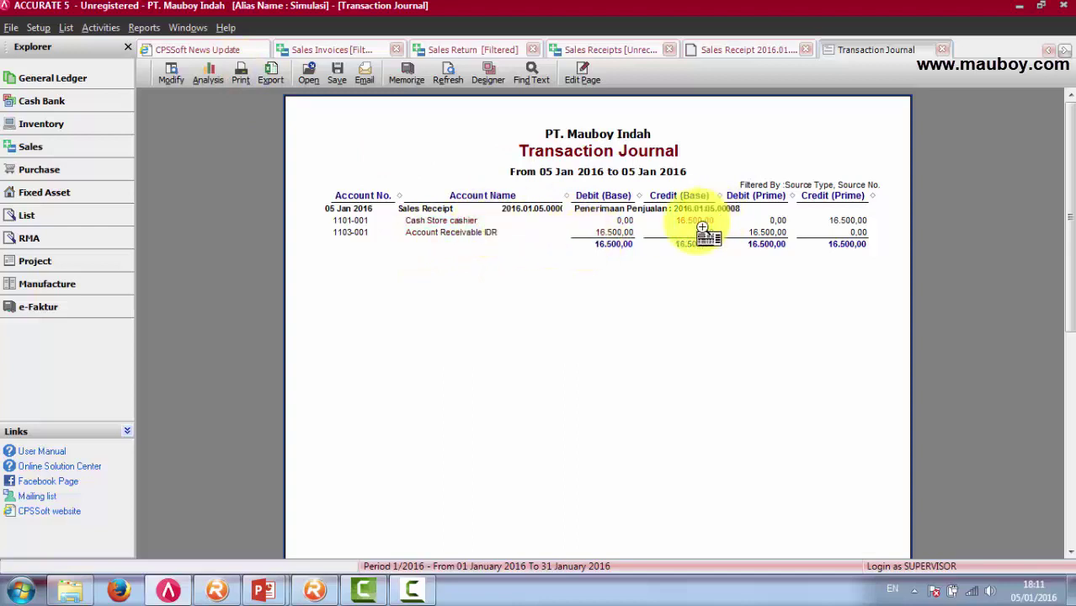
pyautogui.click(944, 50)
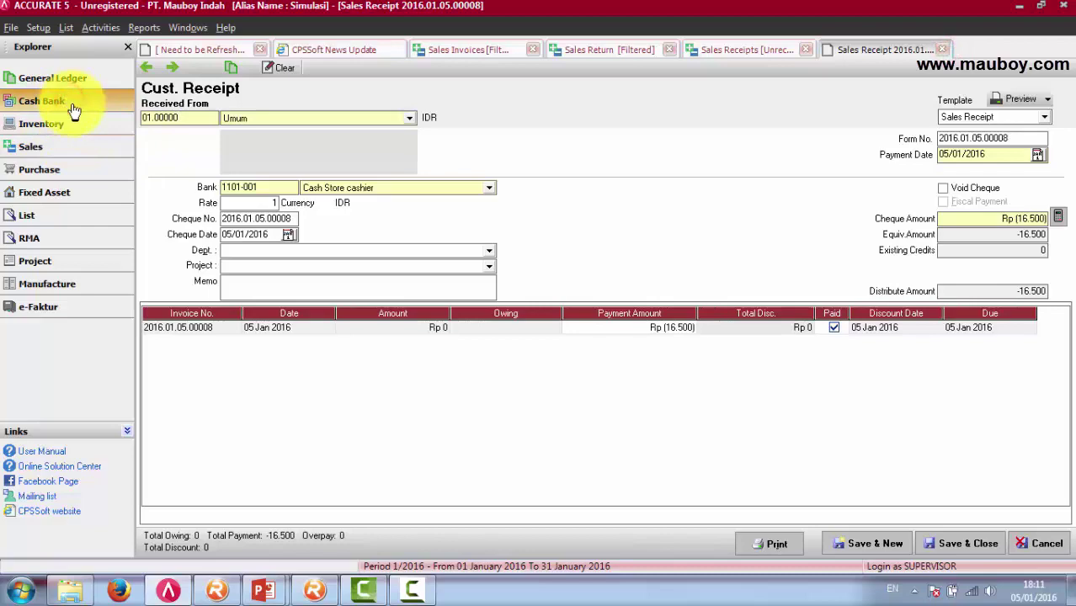
pyautogui.click(72, 107)
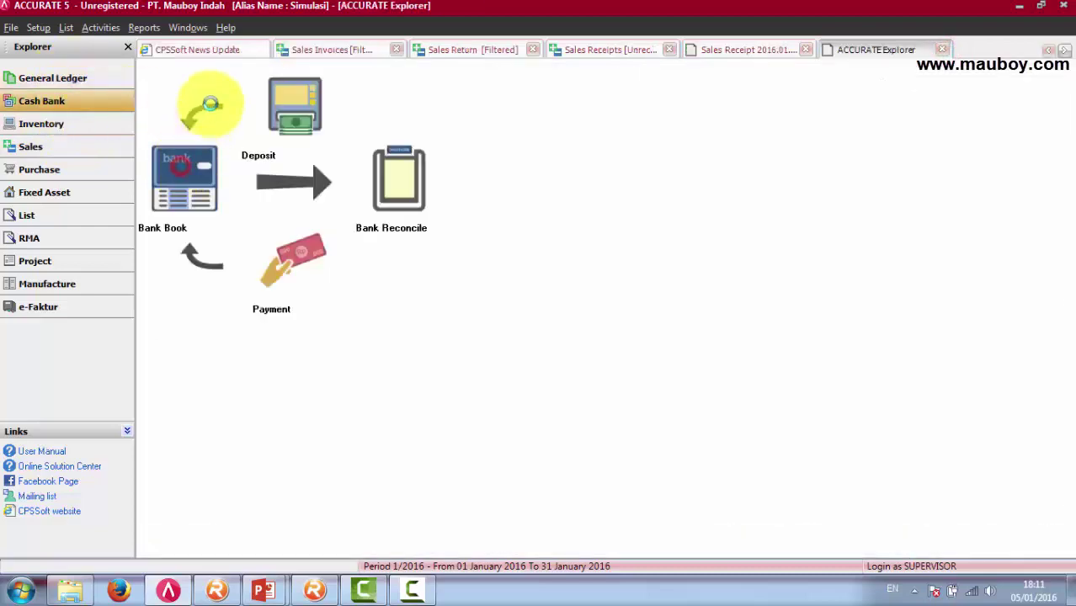
pyautogui.click(293, 68)
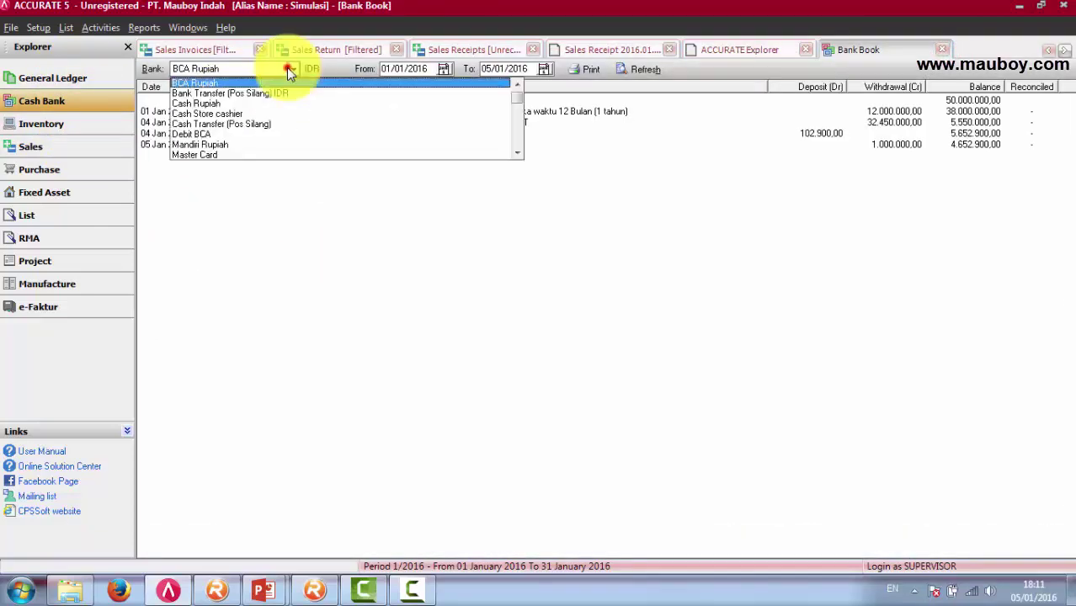
pyautogui.click(208, 115)
pyautogui.click(903, 177)
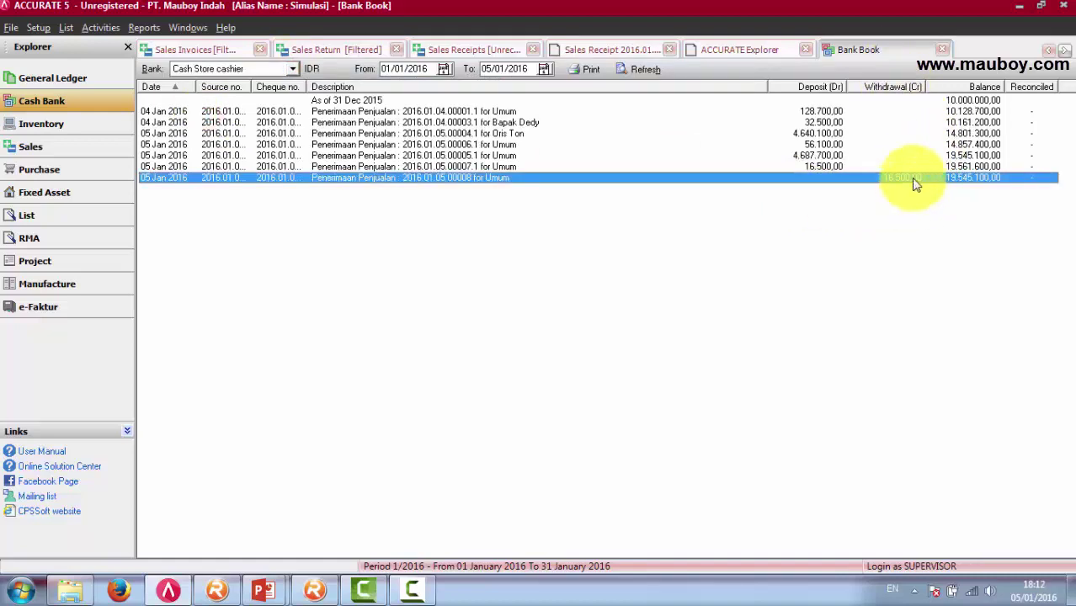
pyautogui.click(942, 51)
# Step: Find Skrup Ukuran 5 mm in the items list by its description and open its item history
pyautogui.click(66, 28)
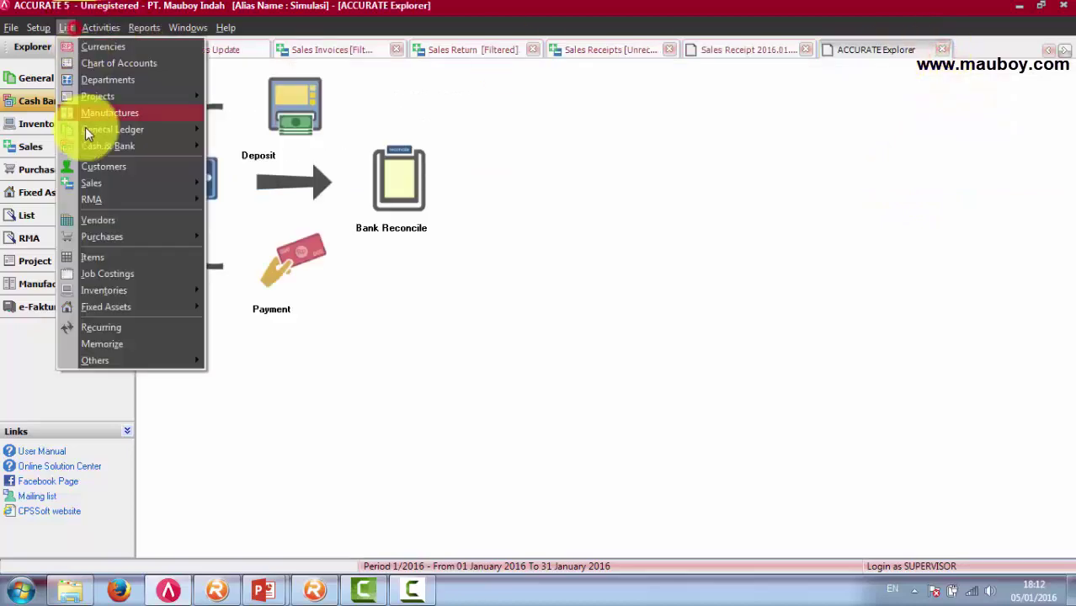
pyautogui.click(100, 257)
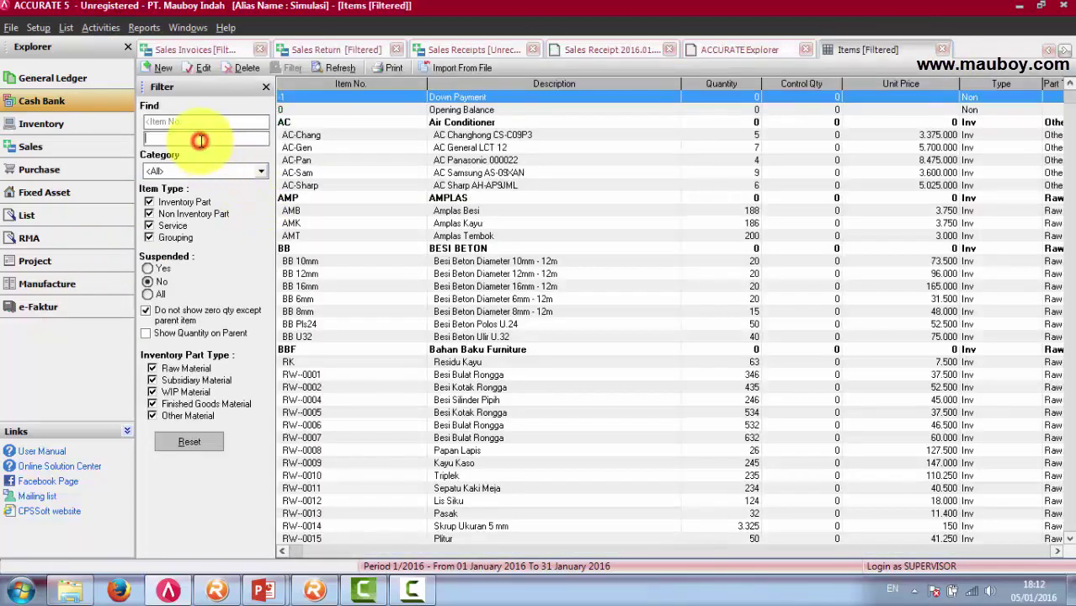
pyautogui.click(201, 140)
pyautogui.write('Skrup Ukuran 5 mm')
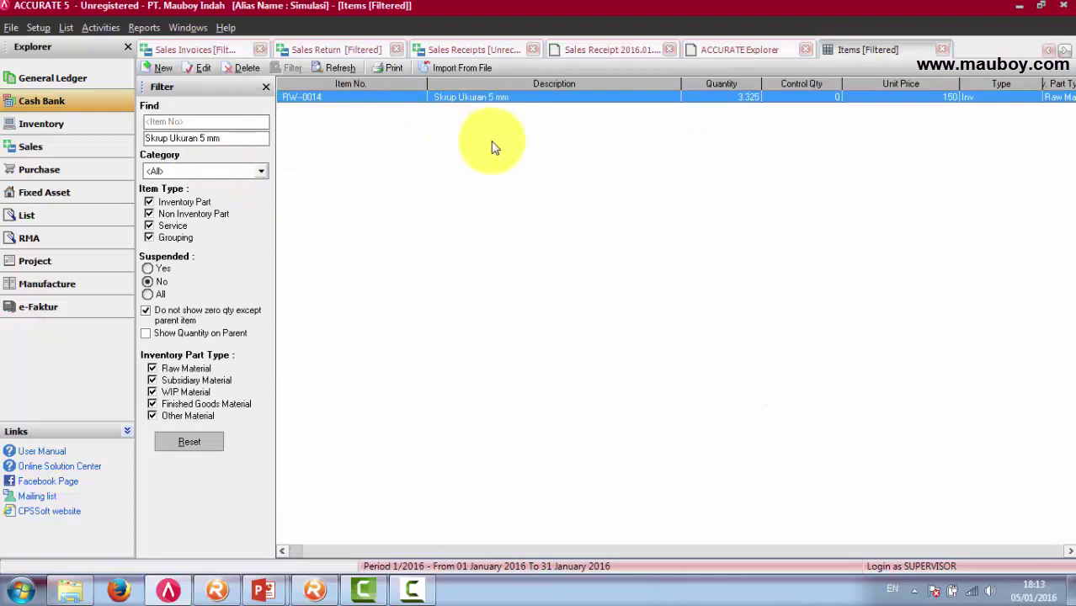
pyautogui.rightClick(497, 101)
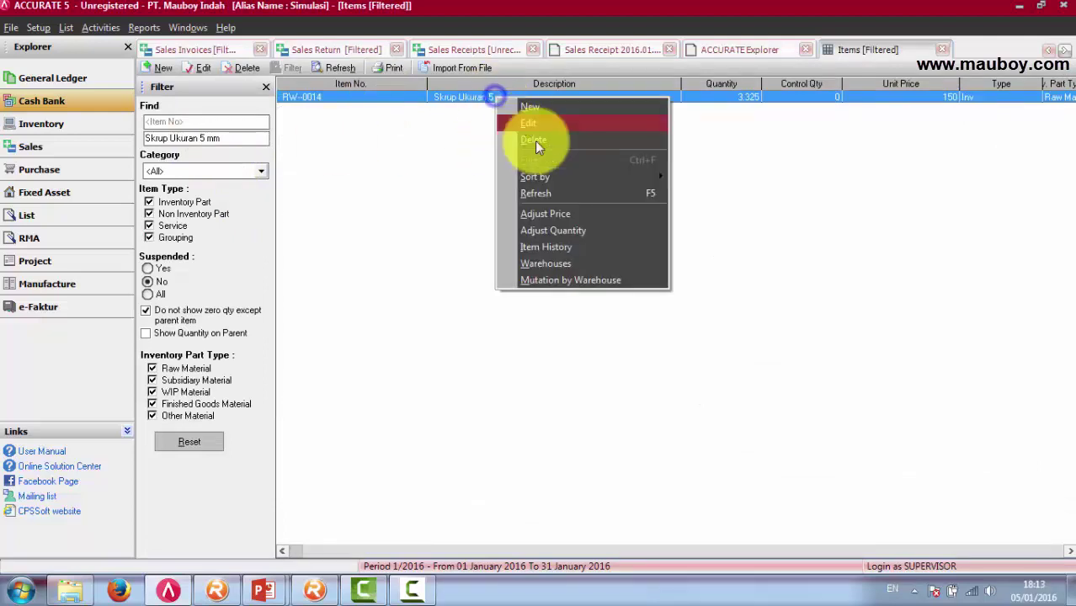
pyautogui.click(559, 252)
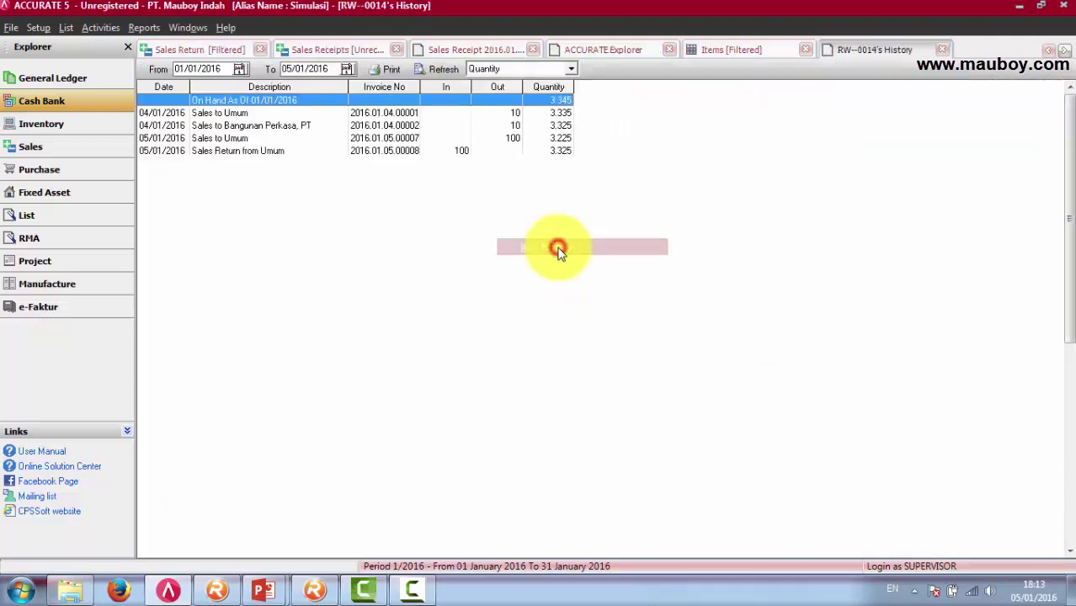
# Step: Compare the 05/01/2016 Umum sale and sales return quantities in the item history, widening the Invoice No column
pyautogui.click(508, 139)
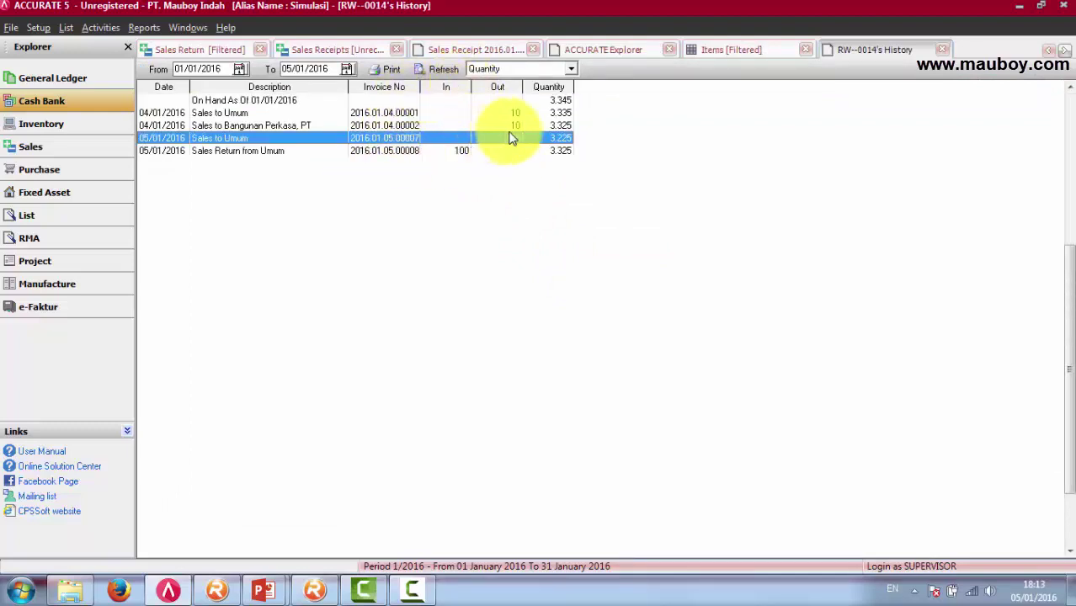
pyautogui.moveTo(421, 87); pyautogui.dragTo(471, 88)
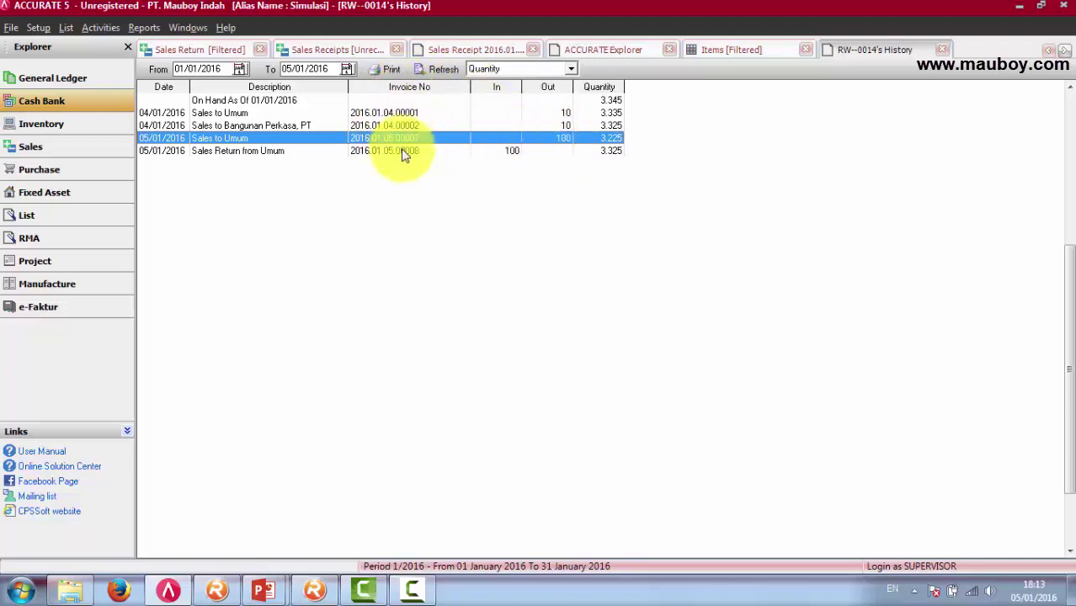
pyautogui.click(509, 155)
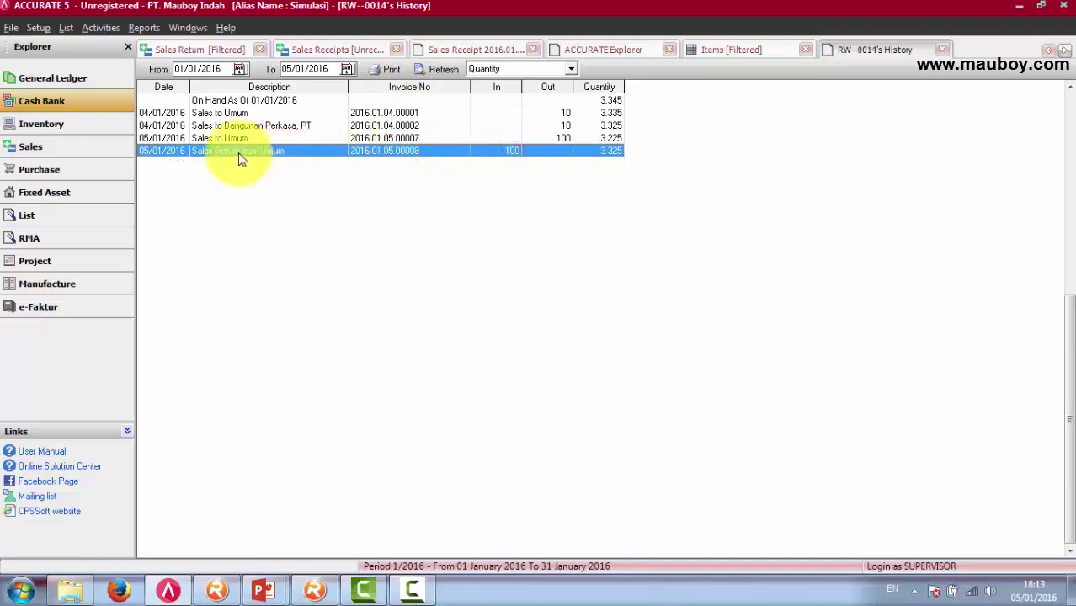
pyautogui.click(510, 142)
pyautogui.click(506, 151)
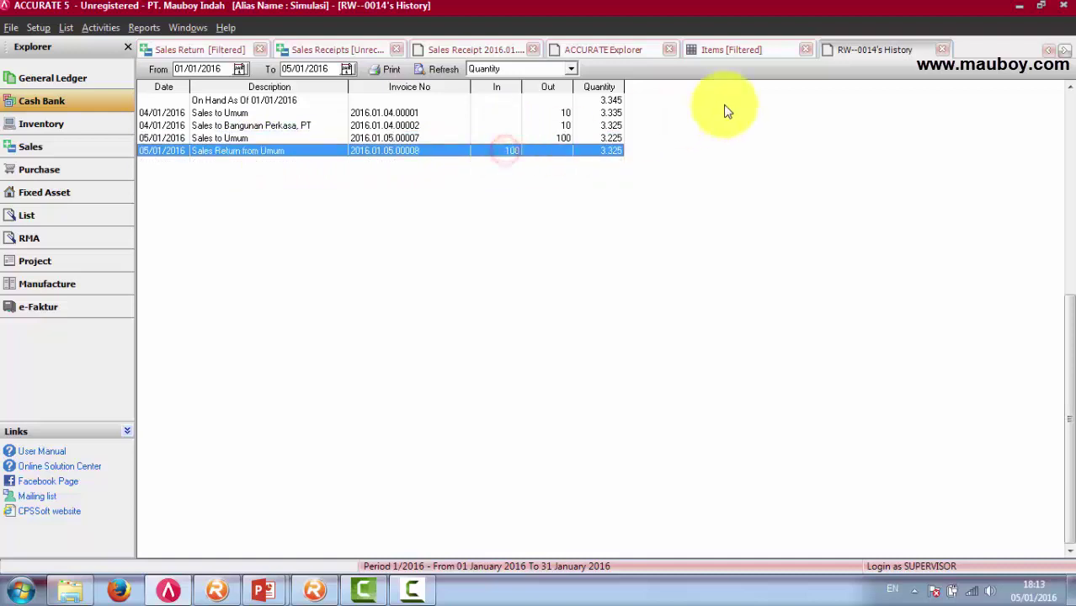
# Step: Close the item history, items list, explorer, receipt form and the receipt, return and invoice lists, and switch to RENE Cashier
pyautogui.click(943, 50)
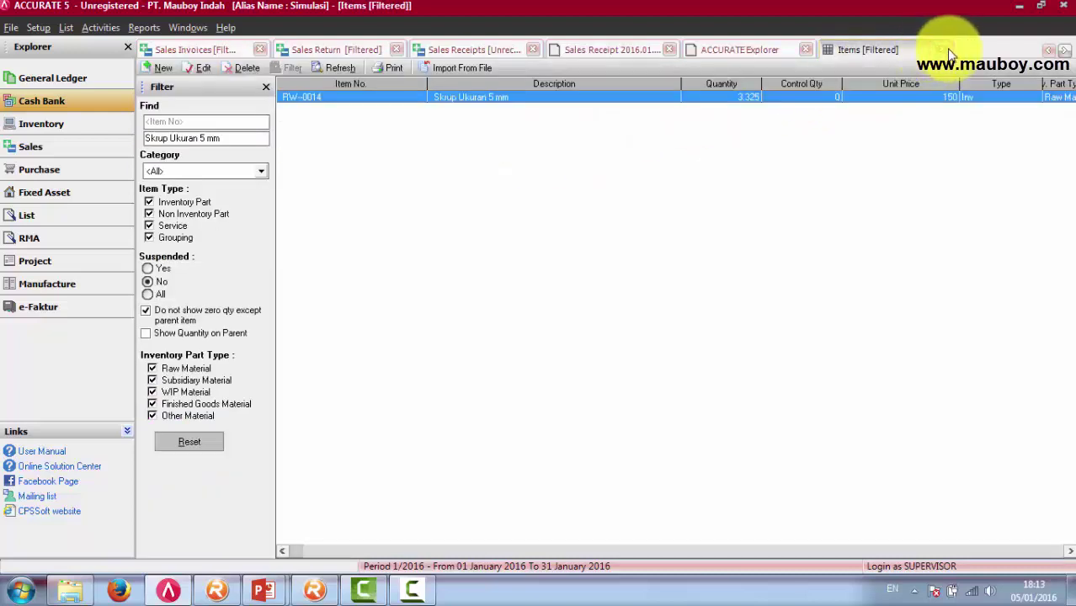
pyautogui.click(939, 50)
pyautogui.click(942, 51)
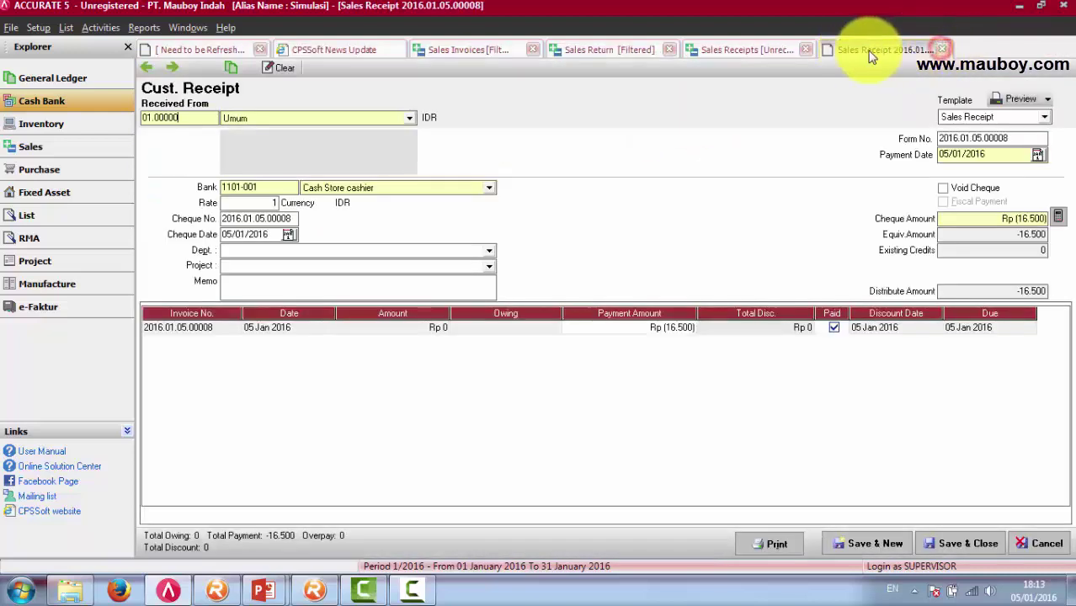
pyautogui.click(939, 49)
pyautogui.click(886, 51)
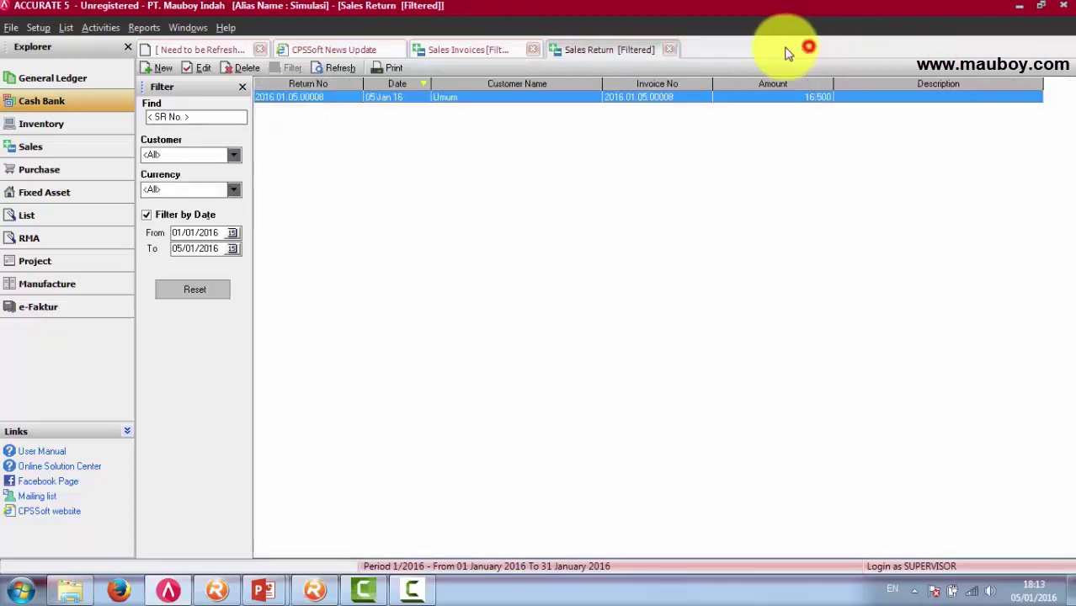
pyautogui.click(669, 50)
pyautogui.click(535, 51)
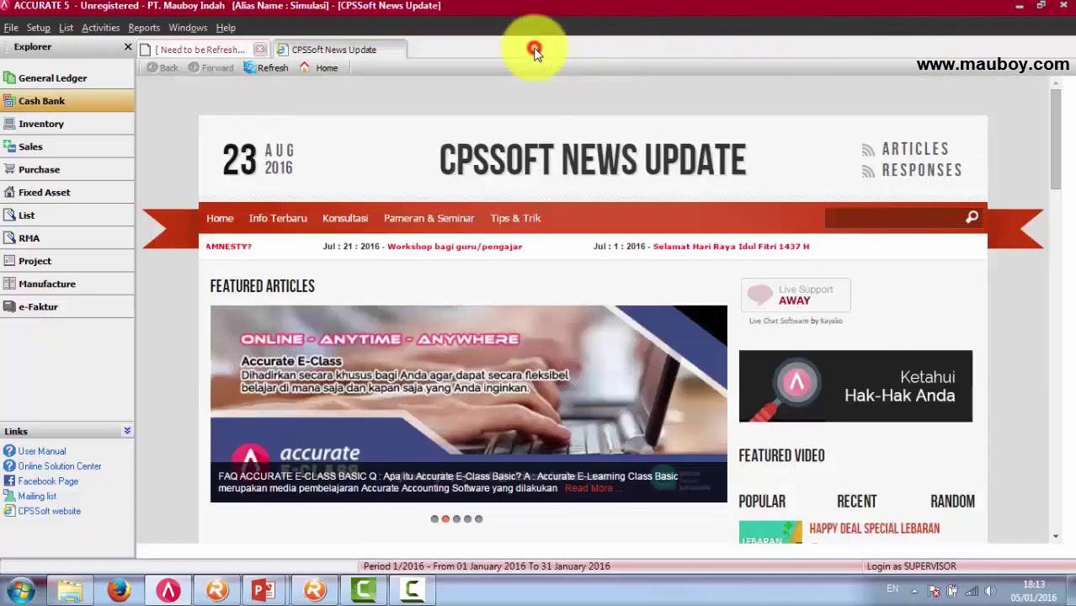
pyautogui.click(314, 589)
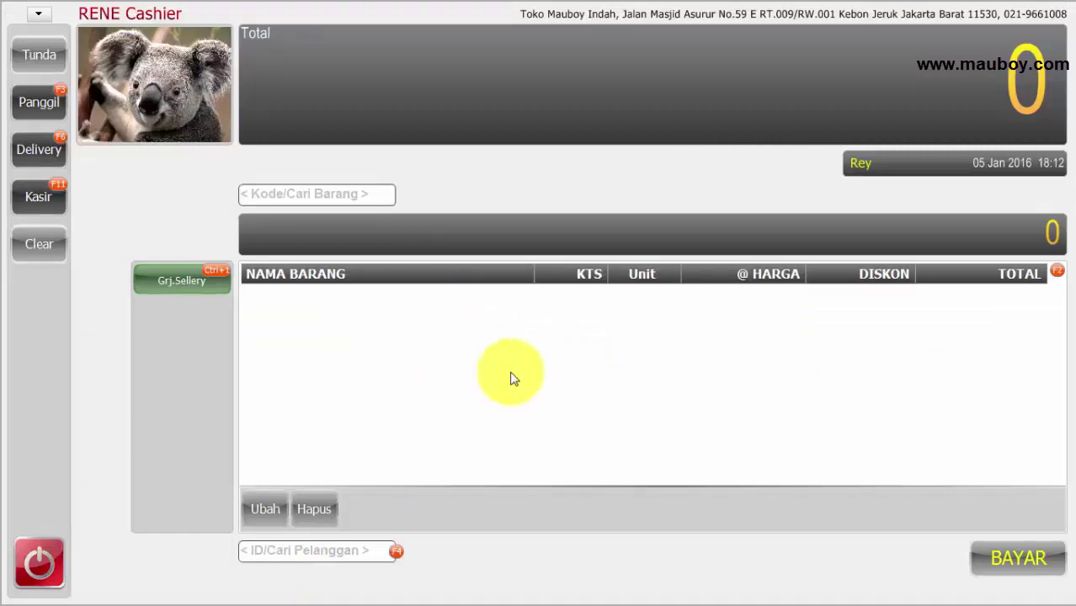